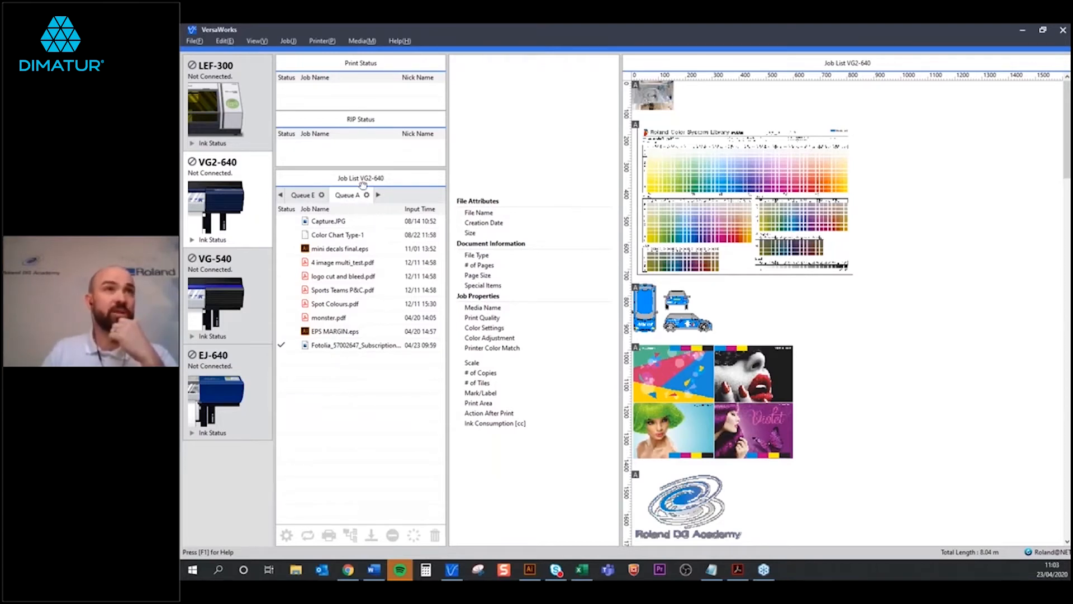
- Look through the VG2-640 job queues from B to E and return to Queue A
{"action": "left_click", "coordinate": [379, 196]}
{"action": "left_click", "coordinate": [379, 196]}
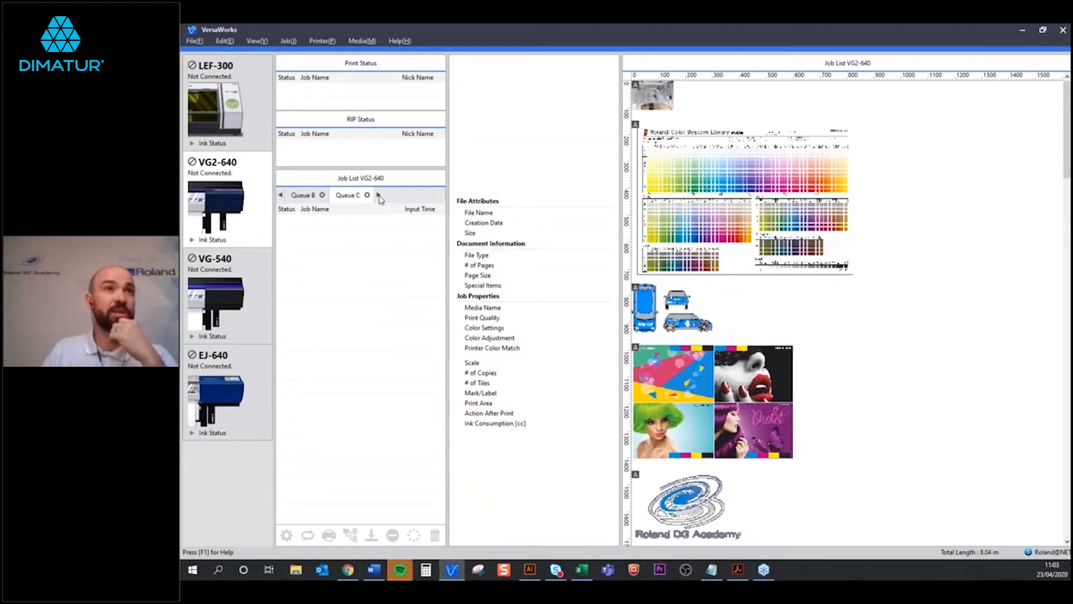
{"action": "left_click", "coordinate": [379, 196]}
{"action": "left_click", "coordinate": [379, 195]}
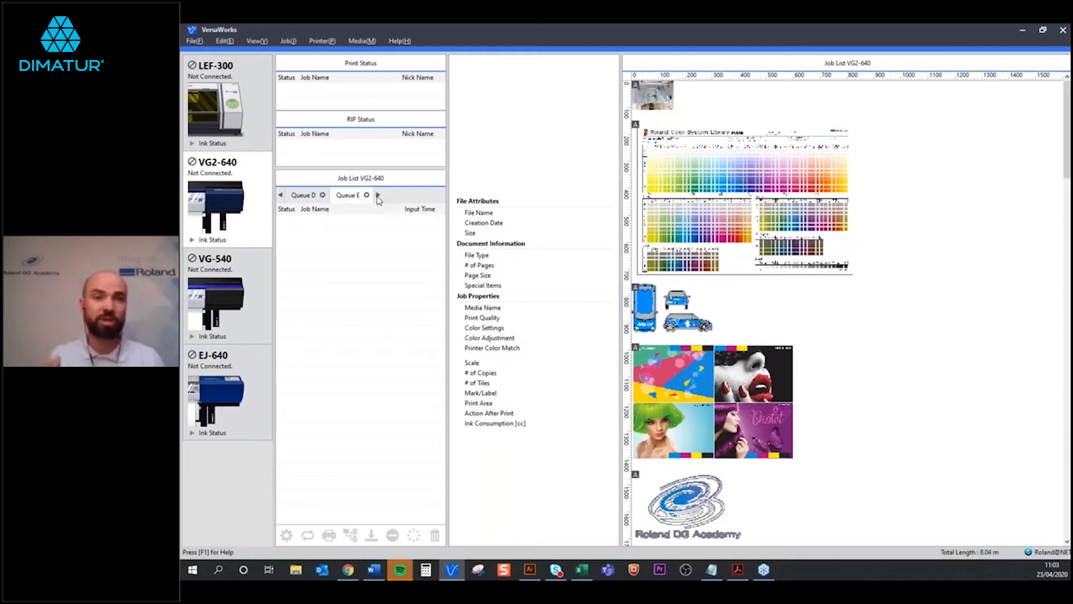
{"action": "left_click", "coordinate": [378, 195]}
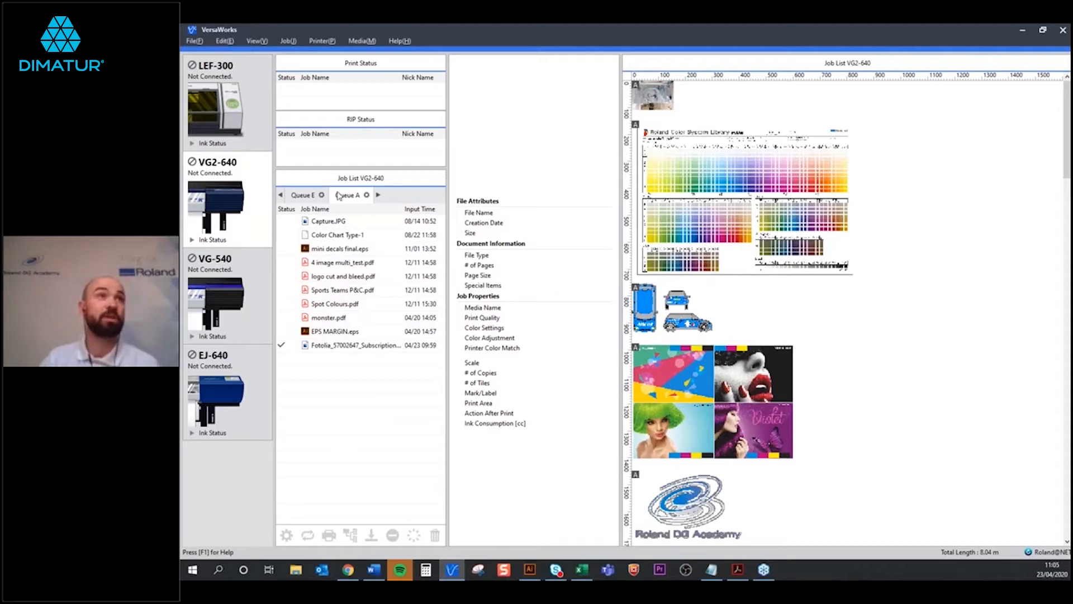
- In Queue B's properties, set the media type to Generic Banner 1, the print quality to High Speed and the color preset to True Rich Color
{"action": "left_click", "coordinate": [224, 42]}
{"action": "mouse_move", "coordinate": [280, 53]}
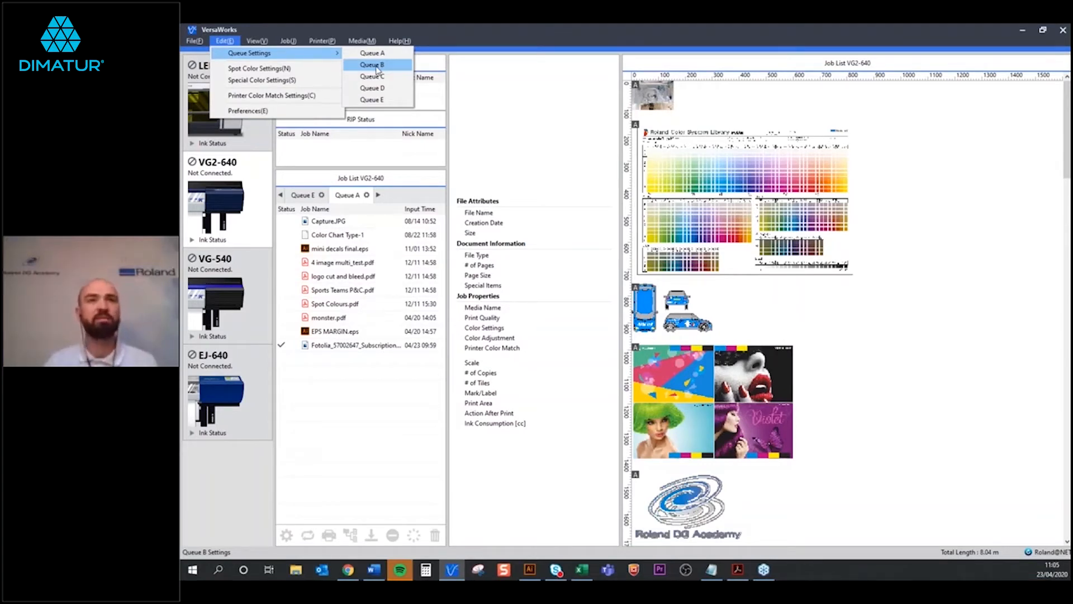
{"action": "left_click", "coordinate": [376, 66]}
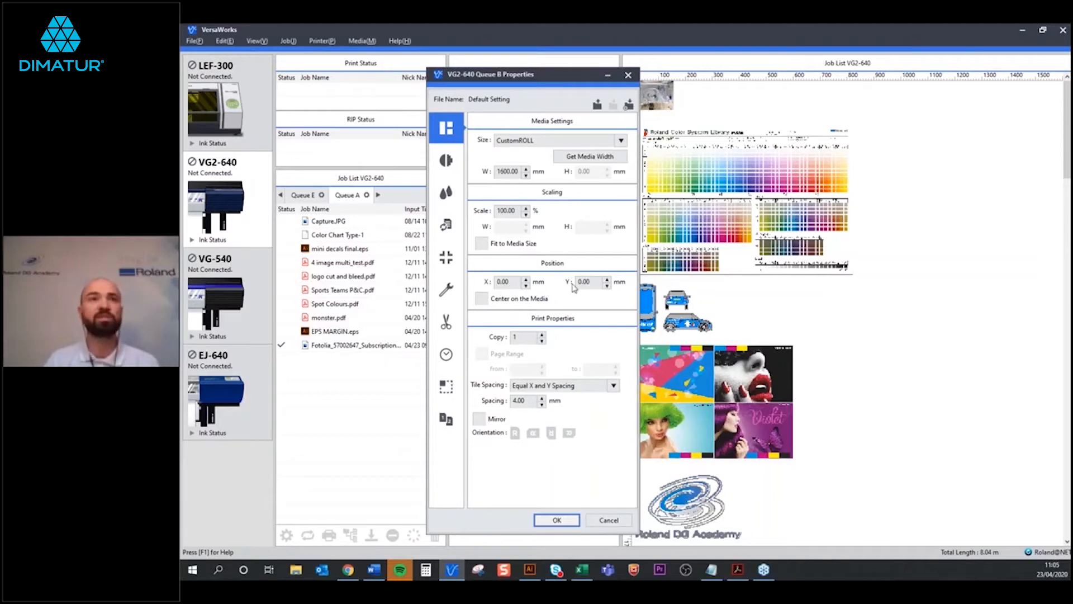
{"action": "double_click", "coordinate": [526, 400]}
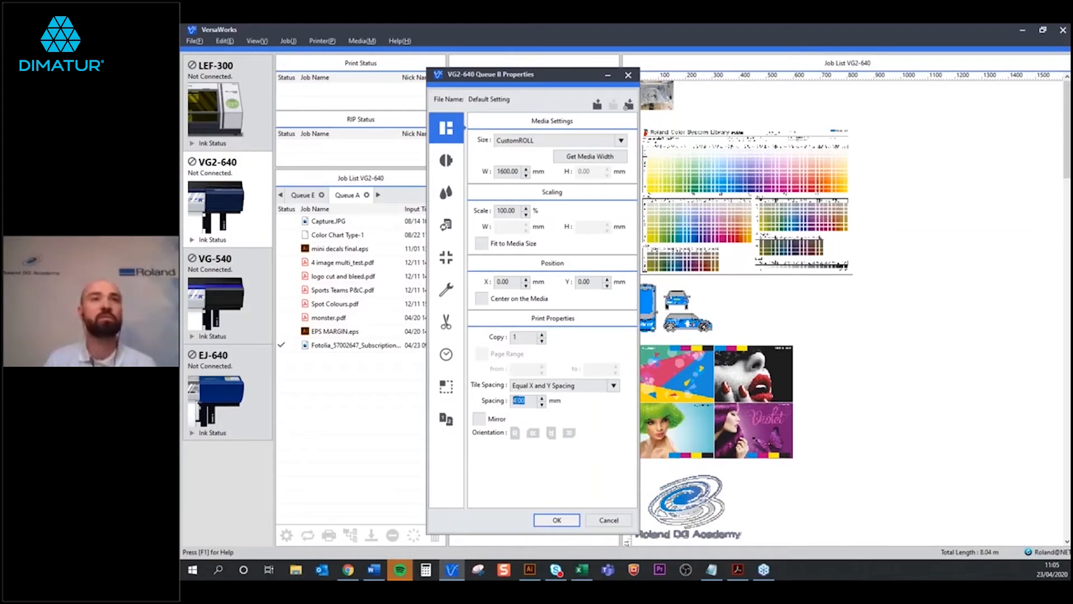
{"action": "left_click", "coordinate": [442, 168]}
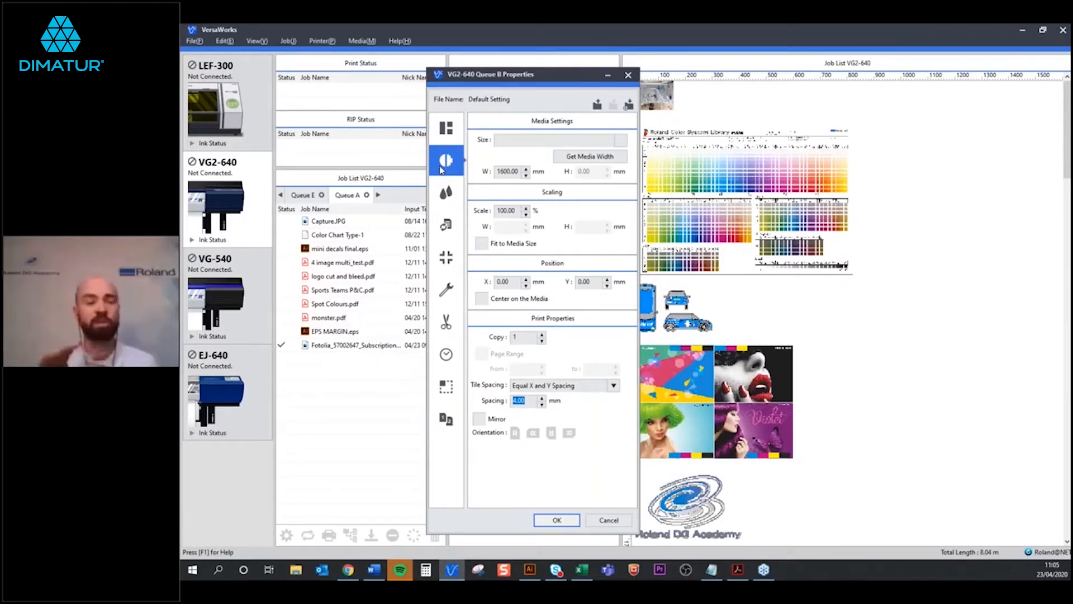
{"action": "left_click", "coordinate": [443, 162]}
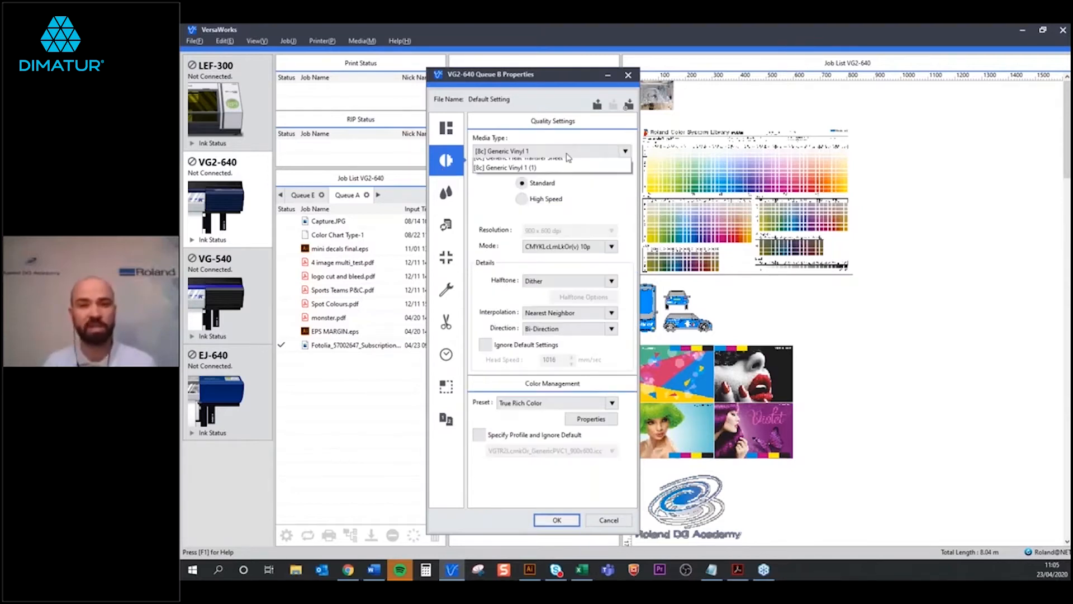
{"action": "left_click", "coordinate": [625, 151]}
{"action": "left_click", "coordinate": [607, 236]}
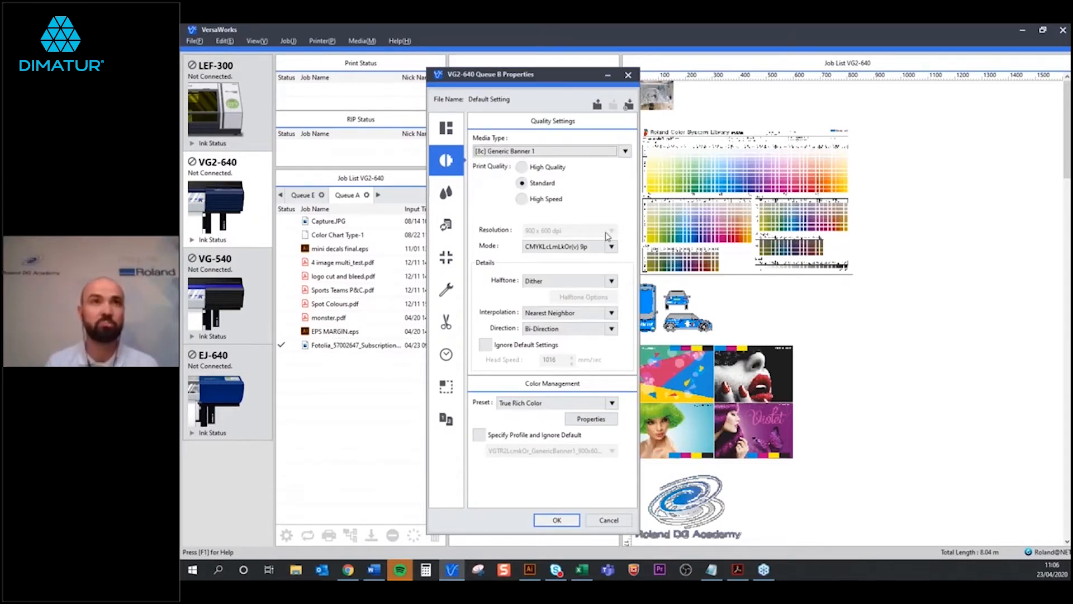
{"action": "left_click", "coordinate": [545, 199]}
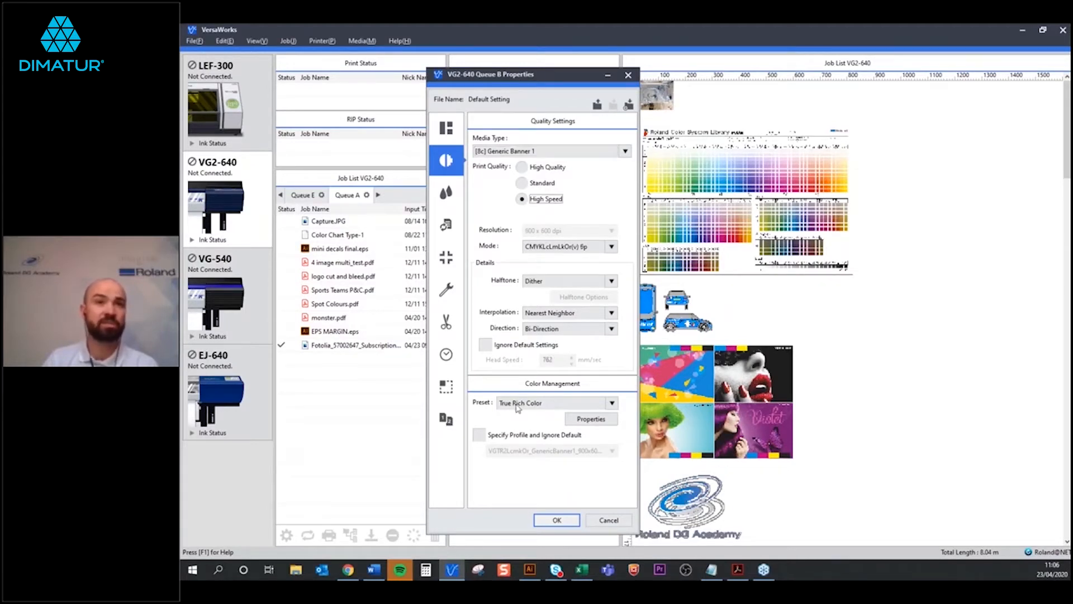
{"action": "left_click", "coordinate": [522, 405]}
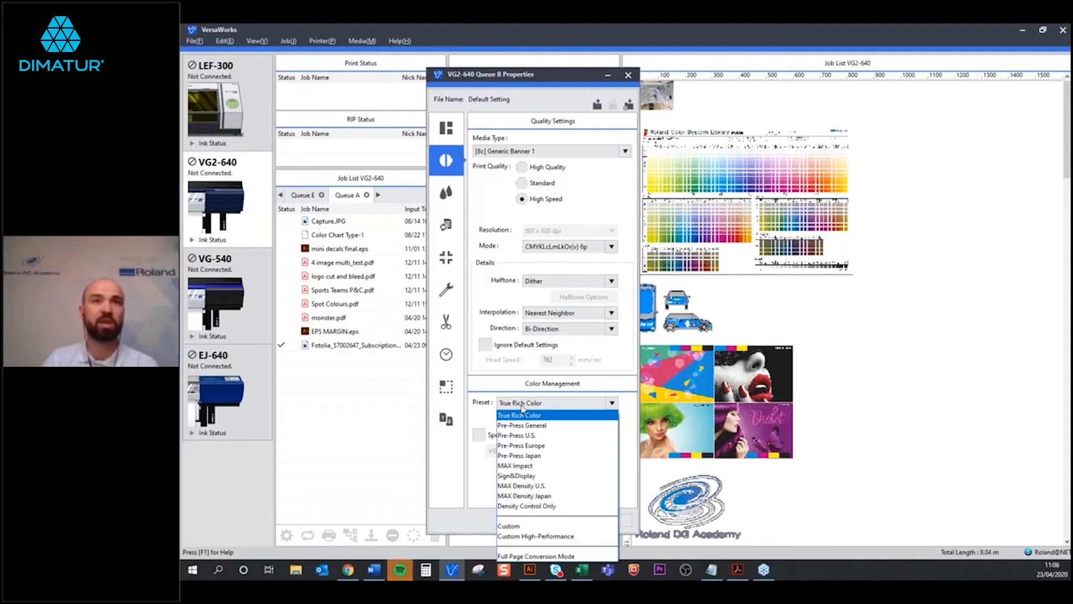
{"action": "left_click", "coordinate": [522, 413]}
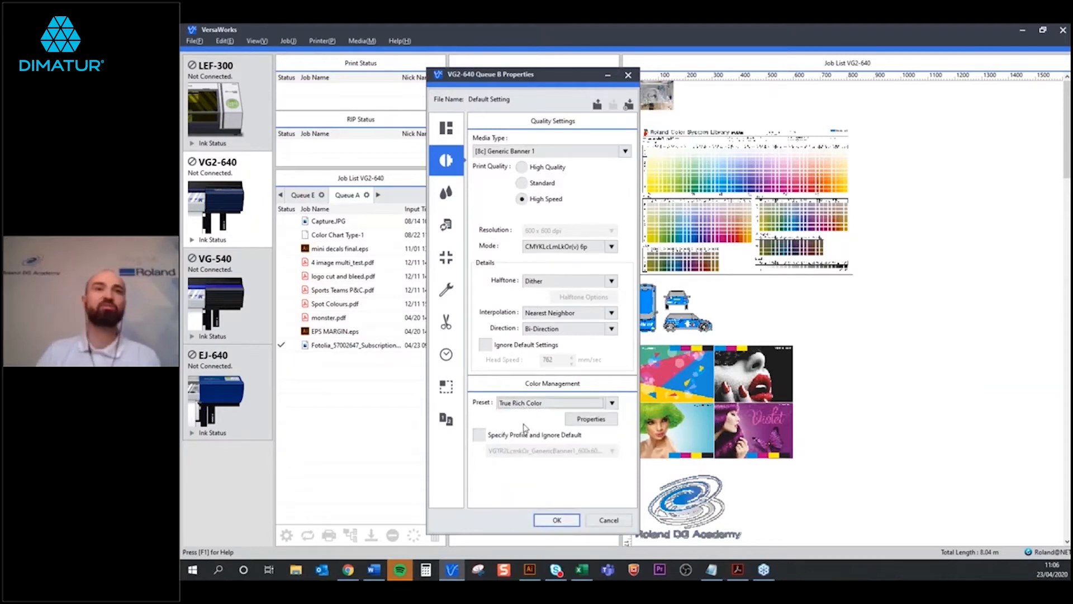
- Set Queue B's EPS margin to 0.30 mm and enable spot color conversion
{"action": "left_click", "coordinate": [448, 226]}
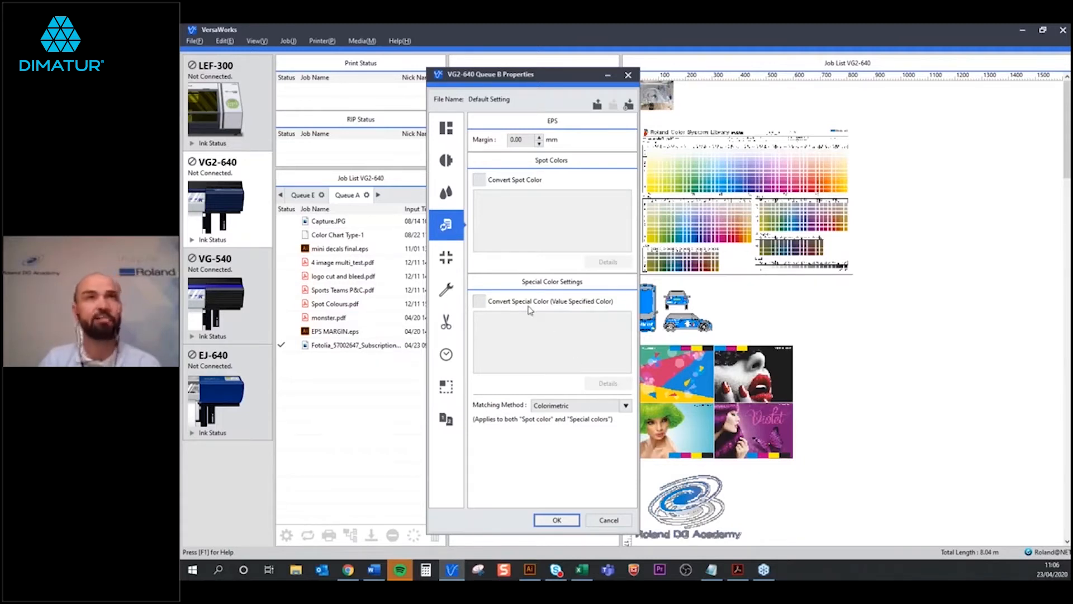
{"action": "left_click_drag", "start_coordinate": [524, 140], "coordinate": [502, 141]}
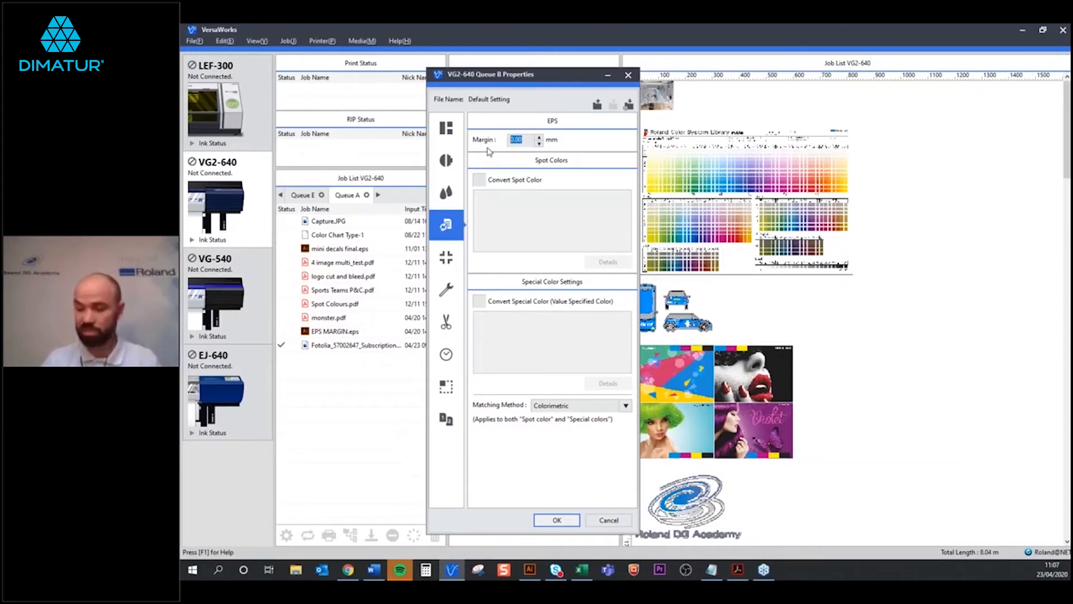
{"action": "type", "text": "0.3"}
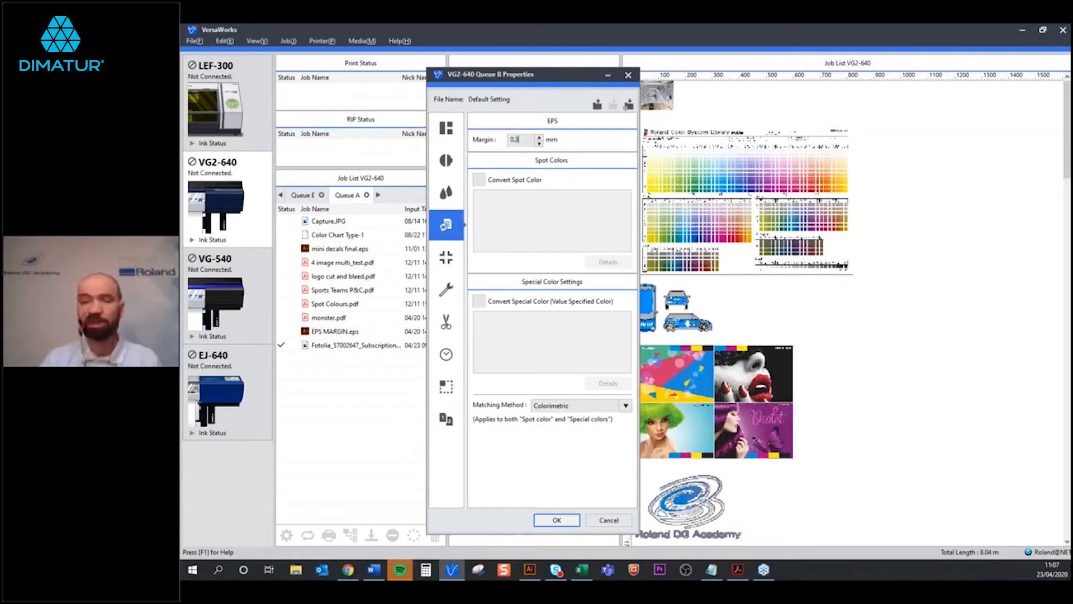
{"action": "left_click", "coordinate": [484, 184]}
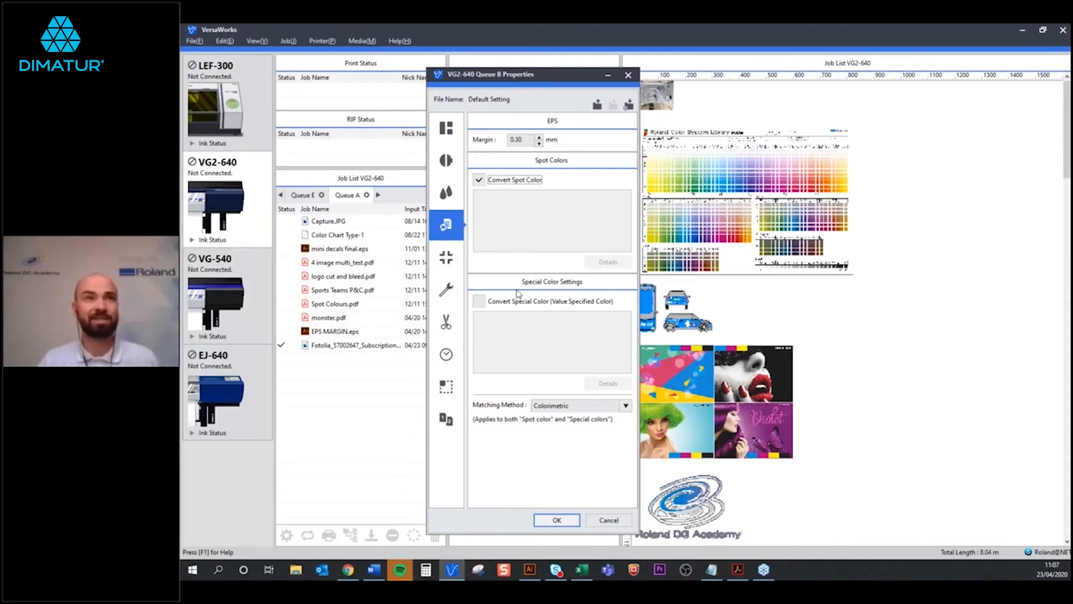
- Review Queue B's printer controls and job handling options, keeping the action for incoming jobs at Do Nothing
{"action": "left_click", "coordinate": [452, 294]}
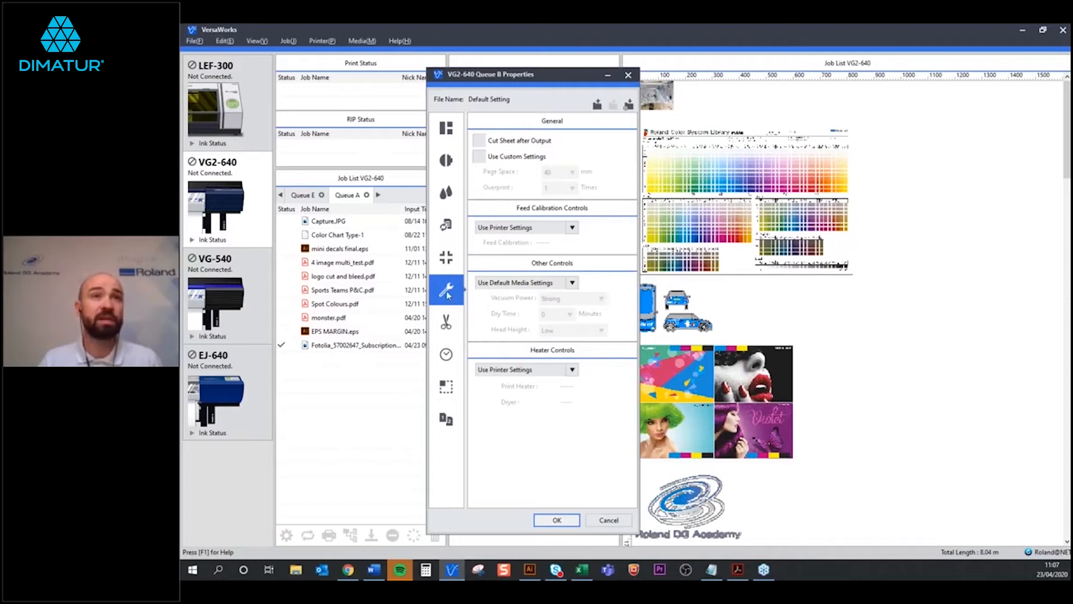
{"action": "left_click", "coordinate": [451, 355]}
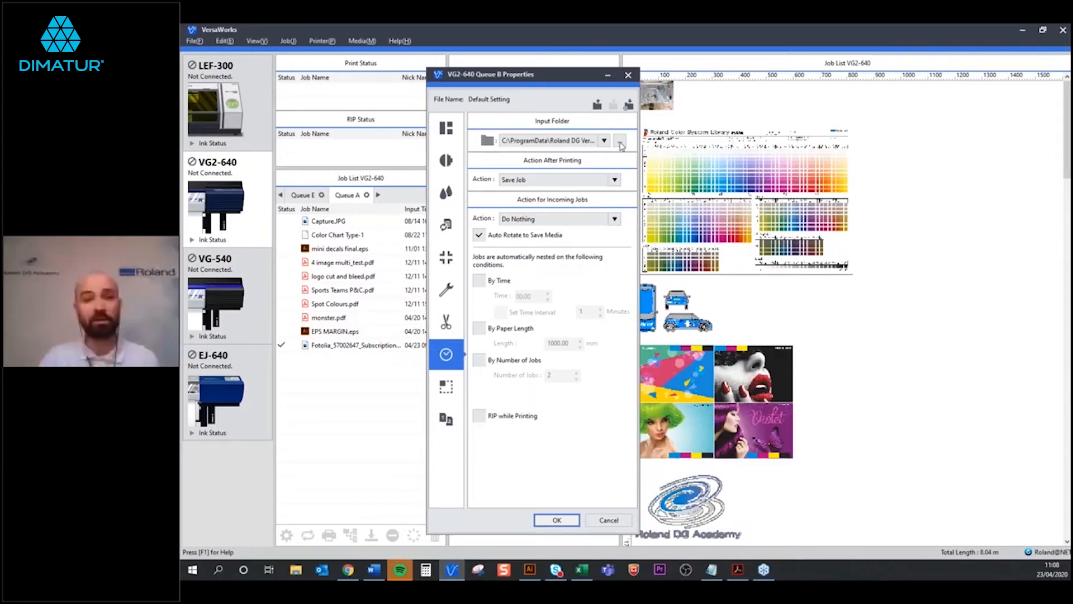
{"action": "left_click", "coordinate": [620, 142]}
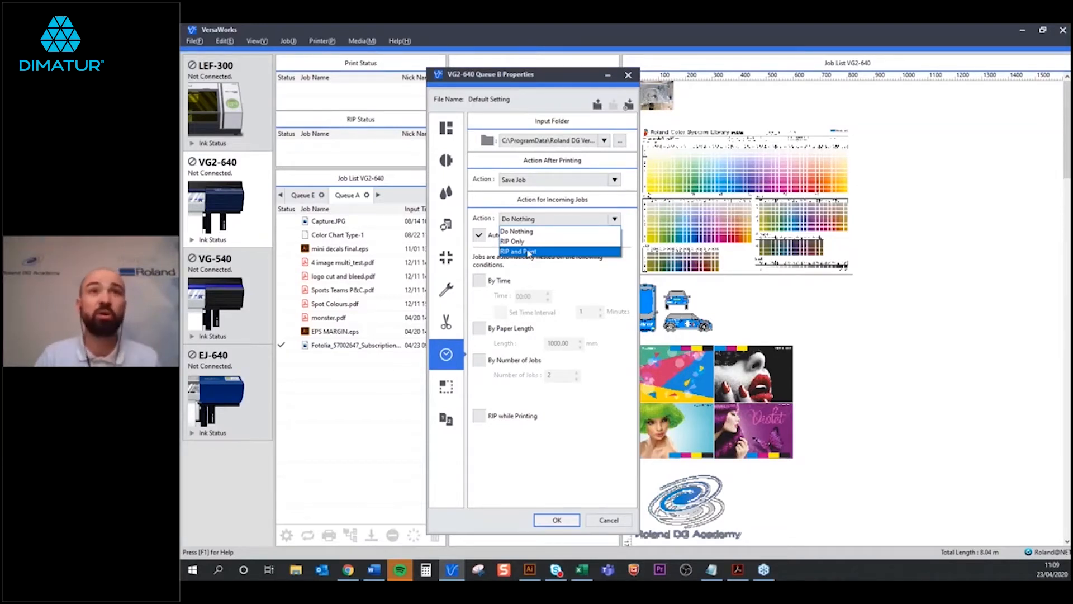
{"action": "left_click", "coordinate": [528, 232]}
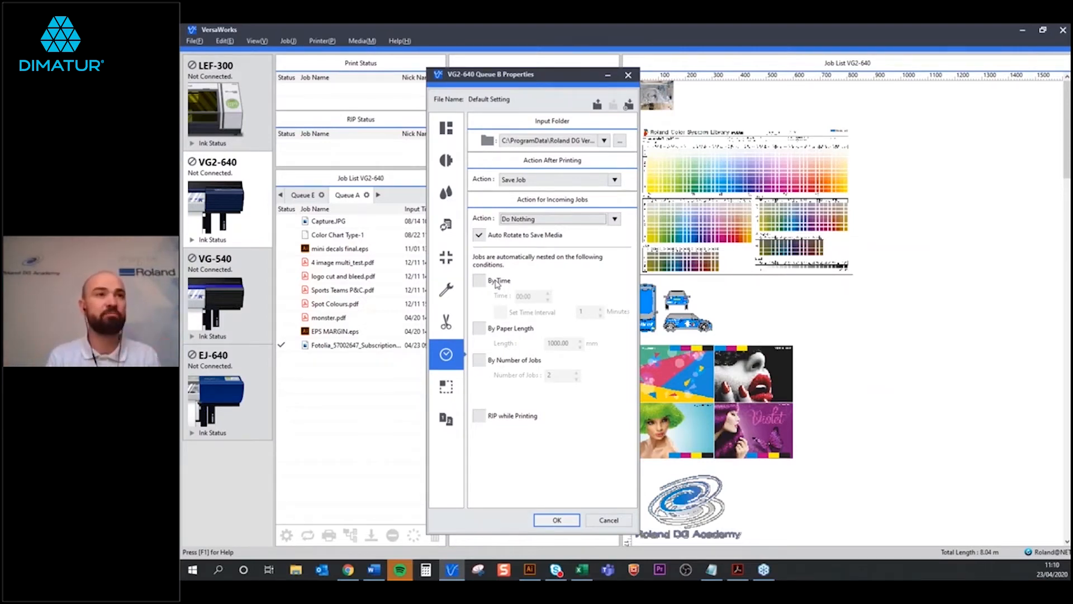
{"action": "left_click", "coordinate": [532, 224]}
{"action": "left_click", "coordinate": [533, 228]}
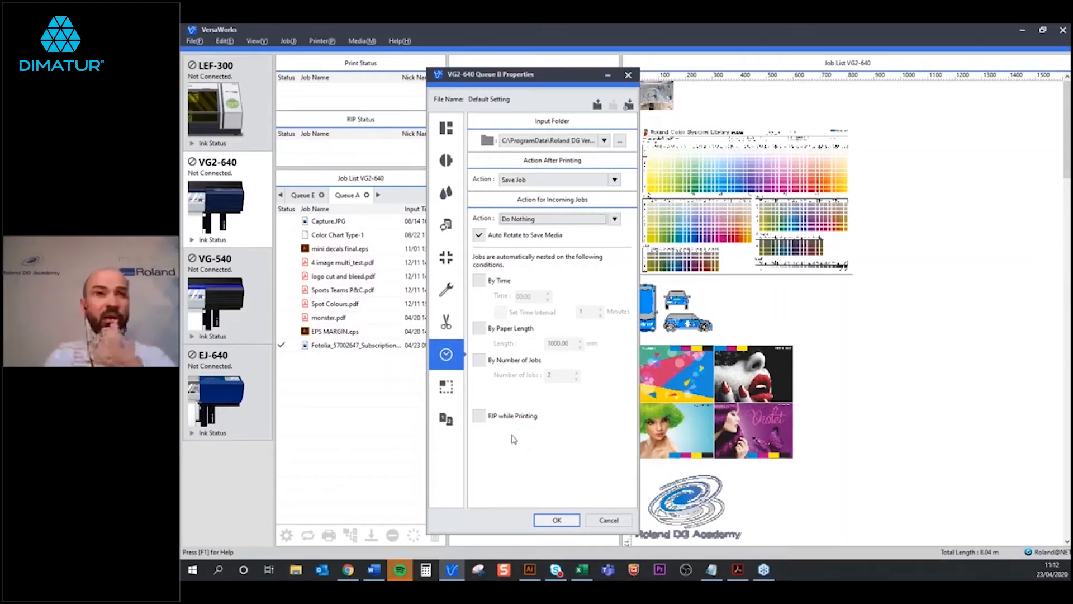
- Save the changed Queue B print settings and display Queue B in the job list
{"action": "left_click", "coordinate": [557, 521]}
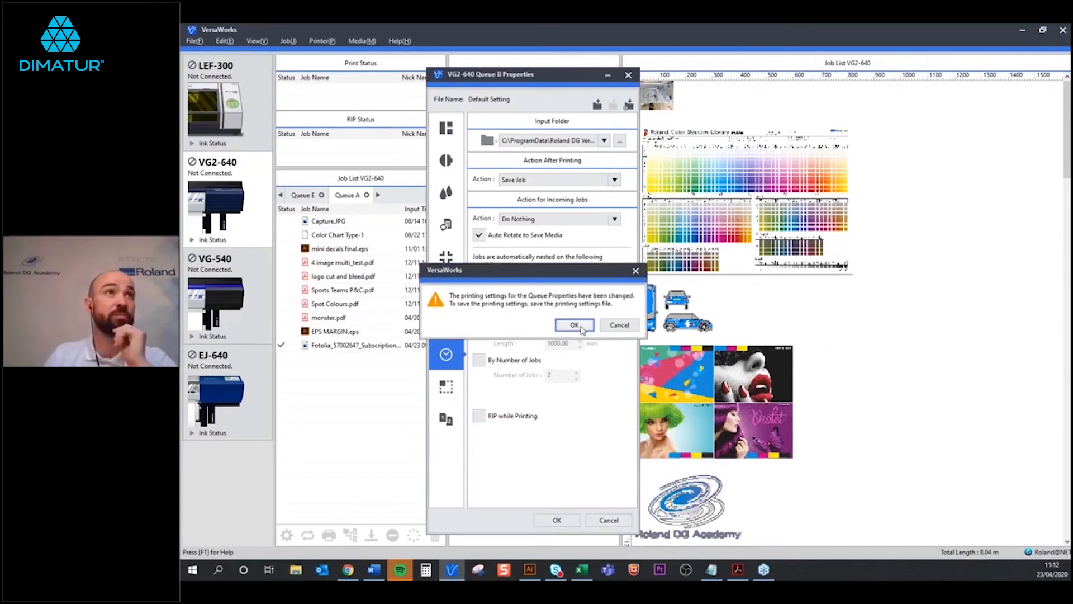
{"action": "left_click", "coordinate": [574, 325]}
{"action": "left_click", "coordinate": [351, 196]}
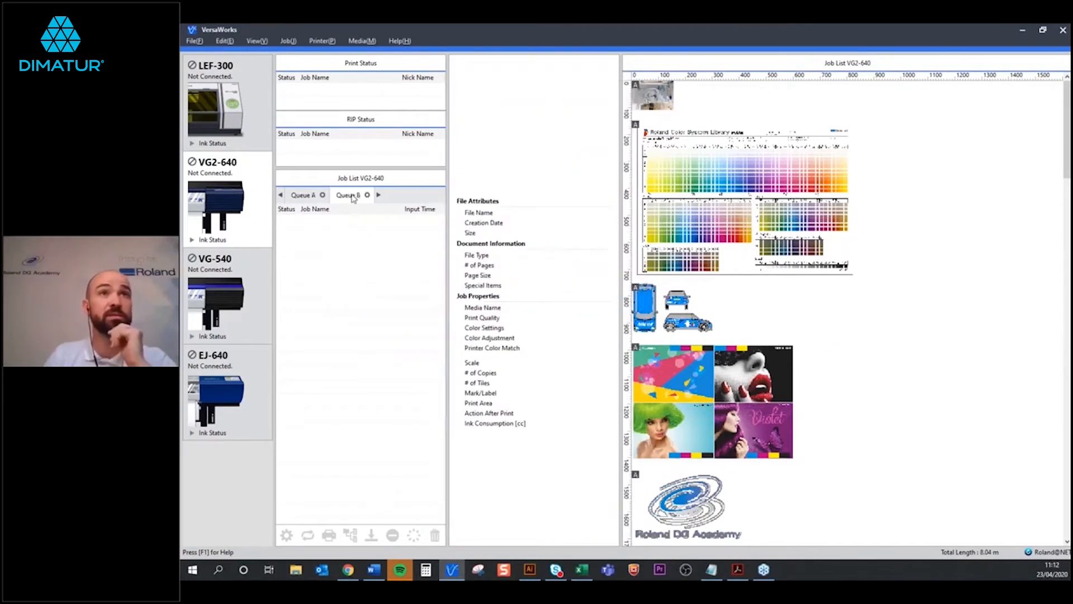
- Add the sky_grass image as a job to Queue A and display that queue
{"action": "left_click", "coordinate": [194, 40]}
{"action": "mouse_move", "coordinate": [246, 53]}
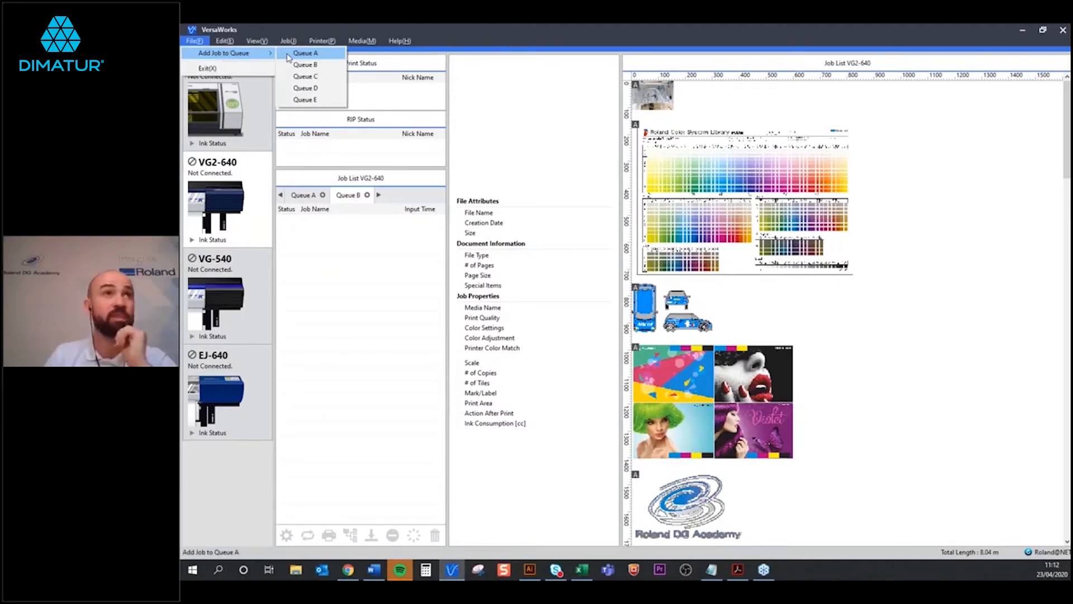
{"action": "left_click", "coordinate": [290, 54]}
{"action": "left_click", "coordinate": [630, 332]}
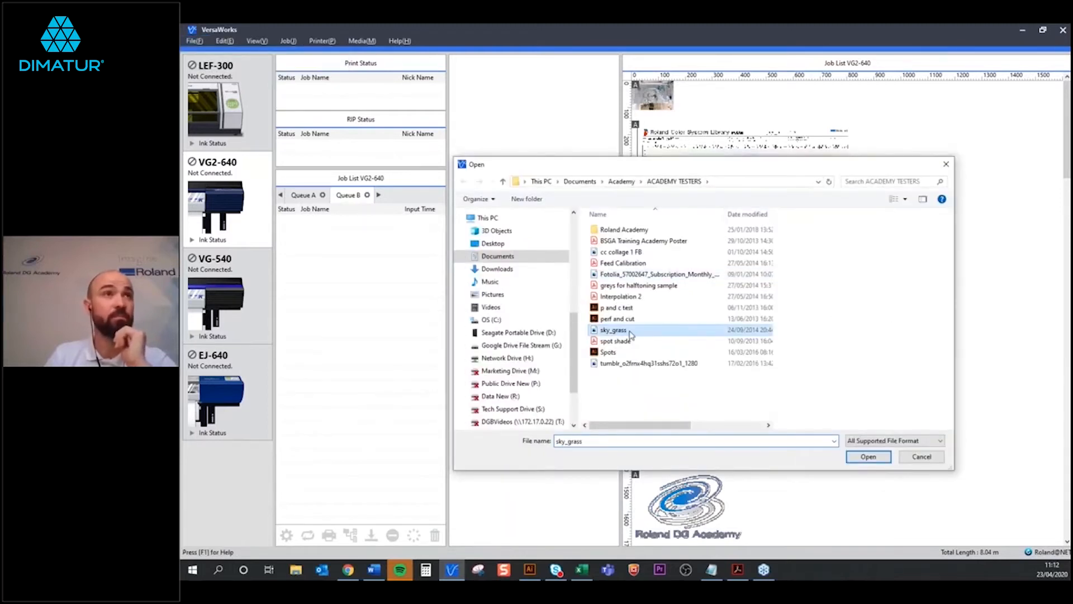
{"action": "double_click", "coordinate": [629, 332]}
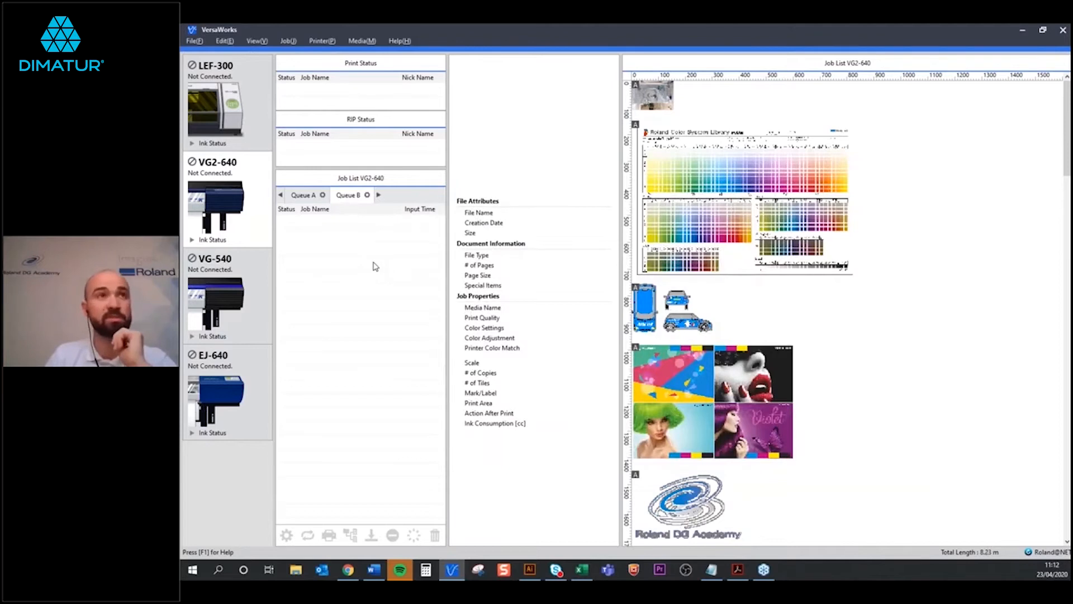
{"action": "left_click", "coordinate": [309, 196]}
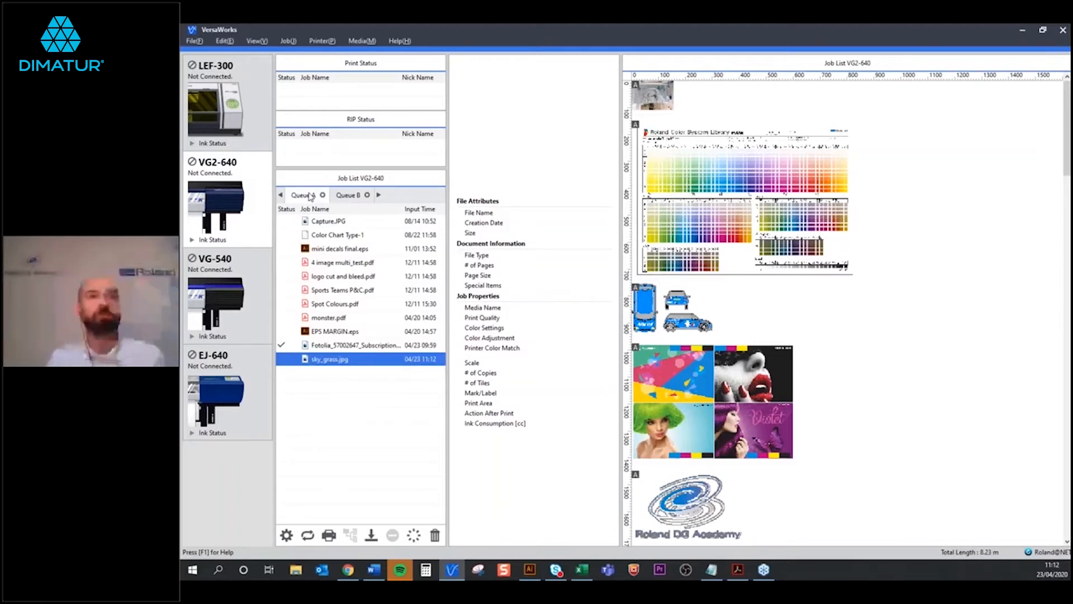
- Add the tumblr JPEG image to Queue B and accept its job settings of Generic Banner 1 at High Speed
{"action": "left_click", "coordinate": [358, 195]}
{"action": "left_click", "coordinate": [195, 41]}
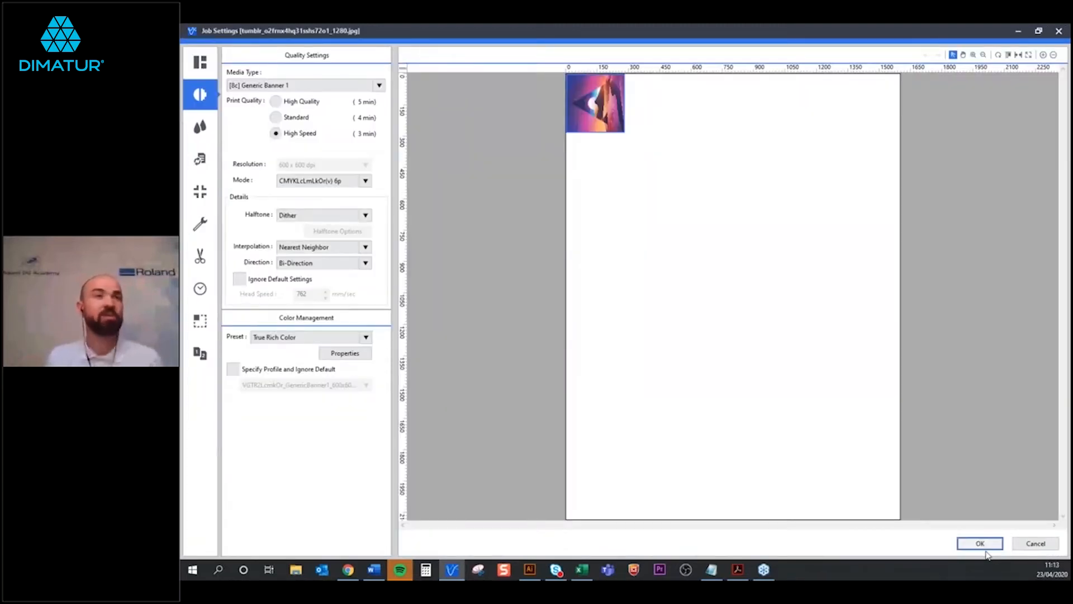
{"action": "left_click", "coordinate": [984, 547]}
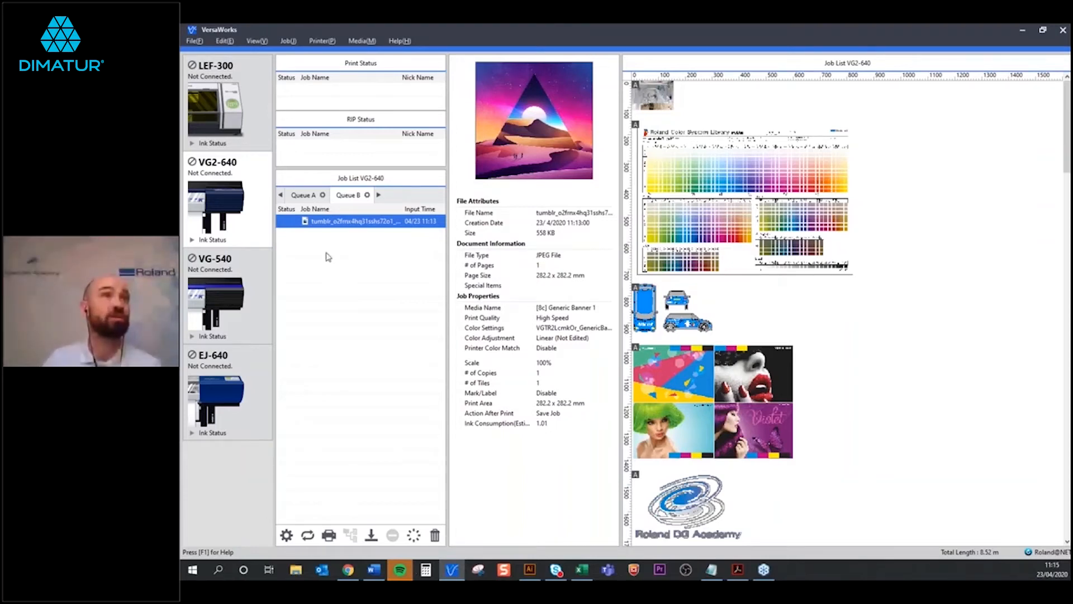
{"action": "left_click", "coordinate": [258, 42]}
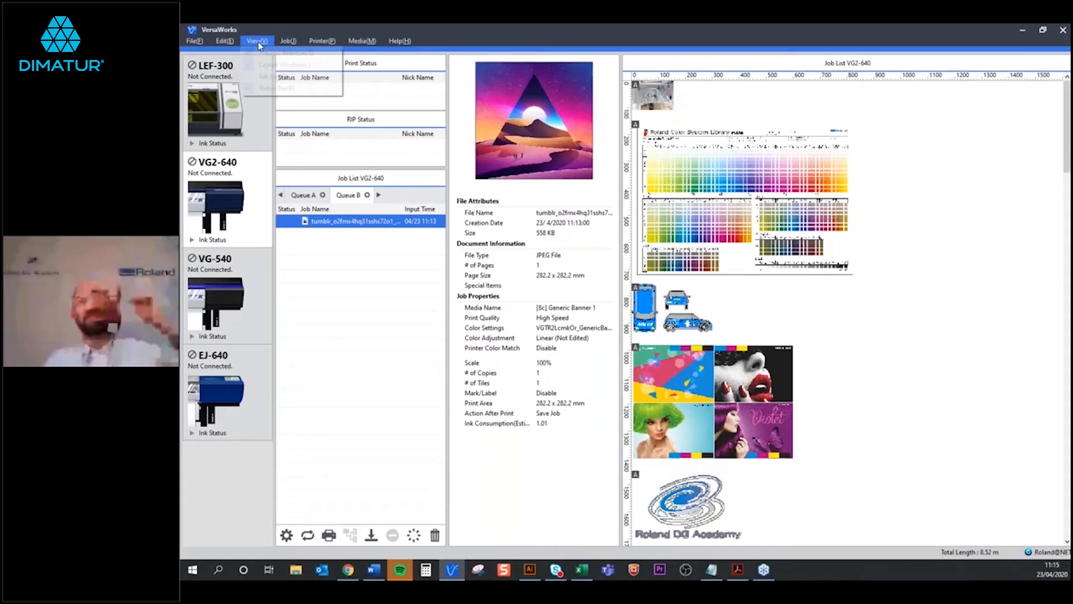
{"action": "left_click", "coordinate": [258, 46]}
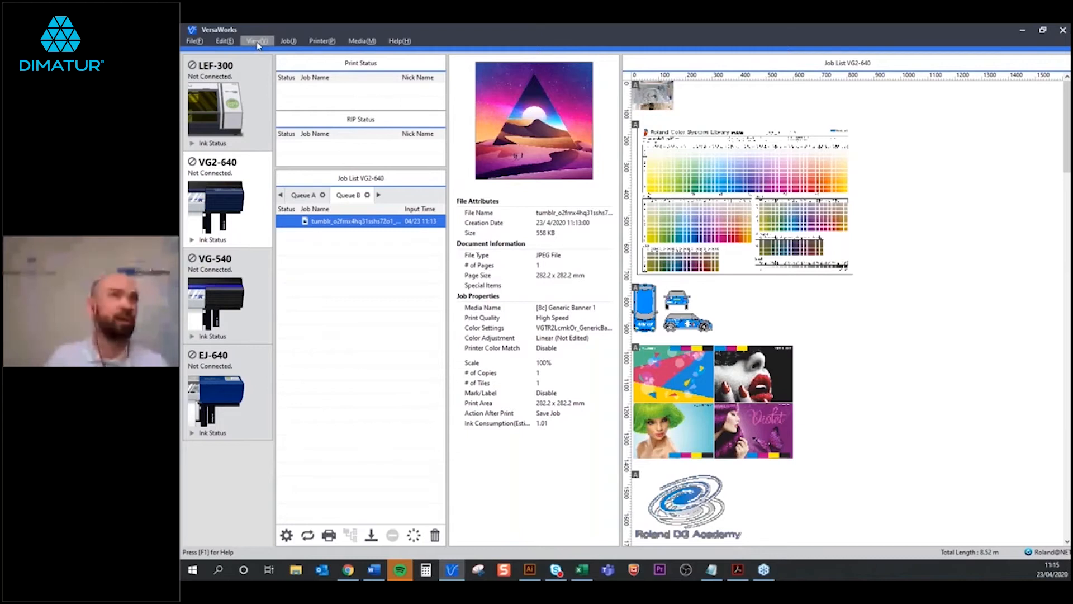
{"action": "left_click", "coordinate": [258, 43]}
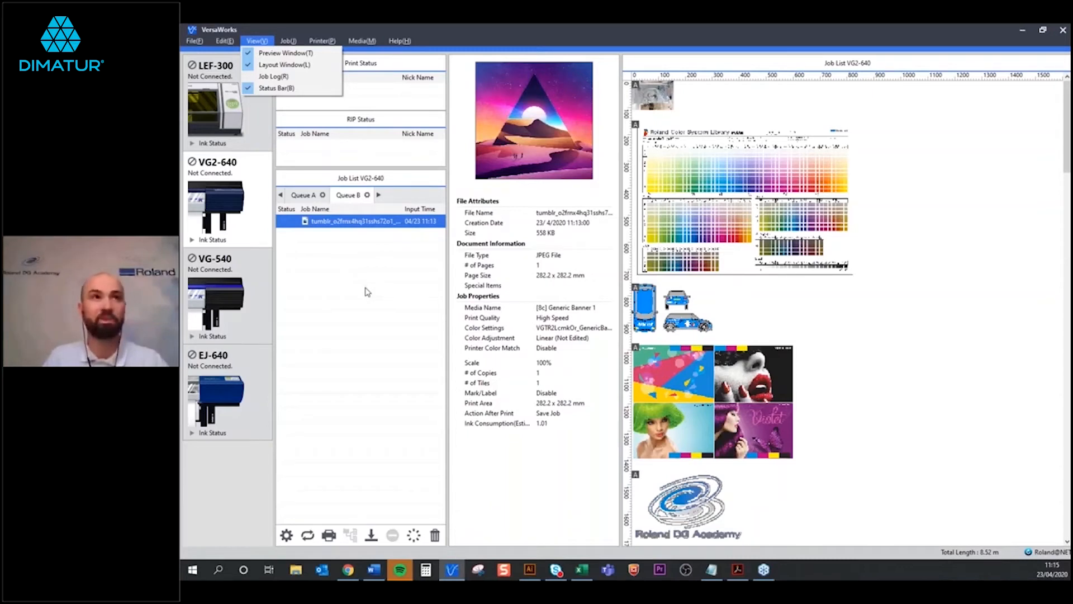
- Scale the tumblr image job in Queue B to 567% for a 1600 × 1600 mm print area
{"action": "left_click", "coordinate": [325, 226]}
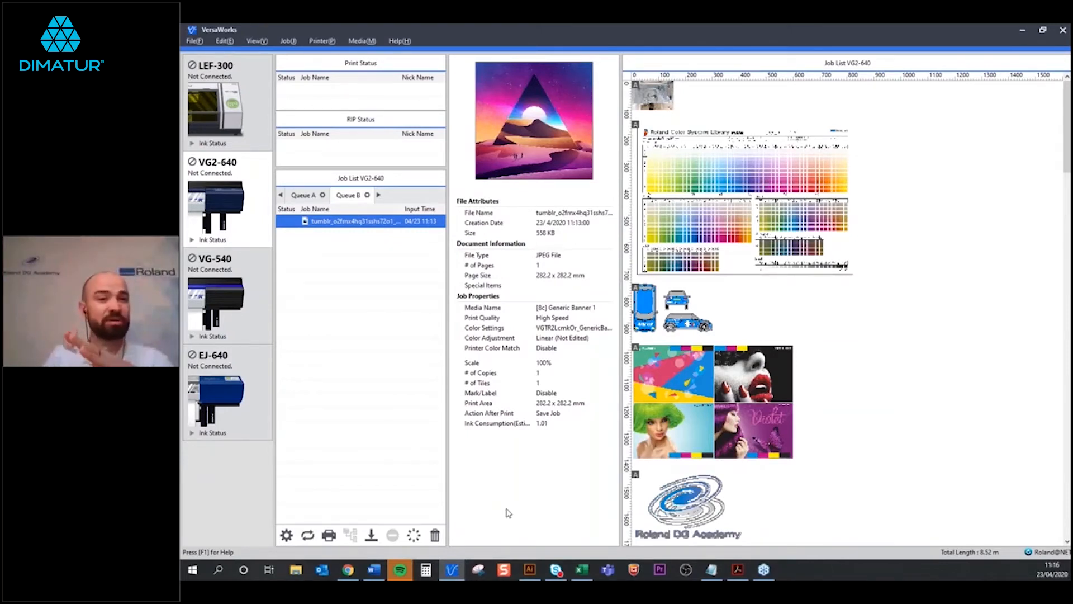
{"action": "double_click", "coordinate": [400, 221]}
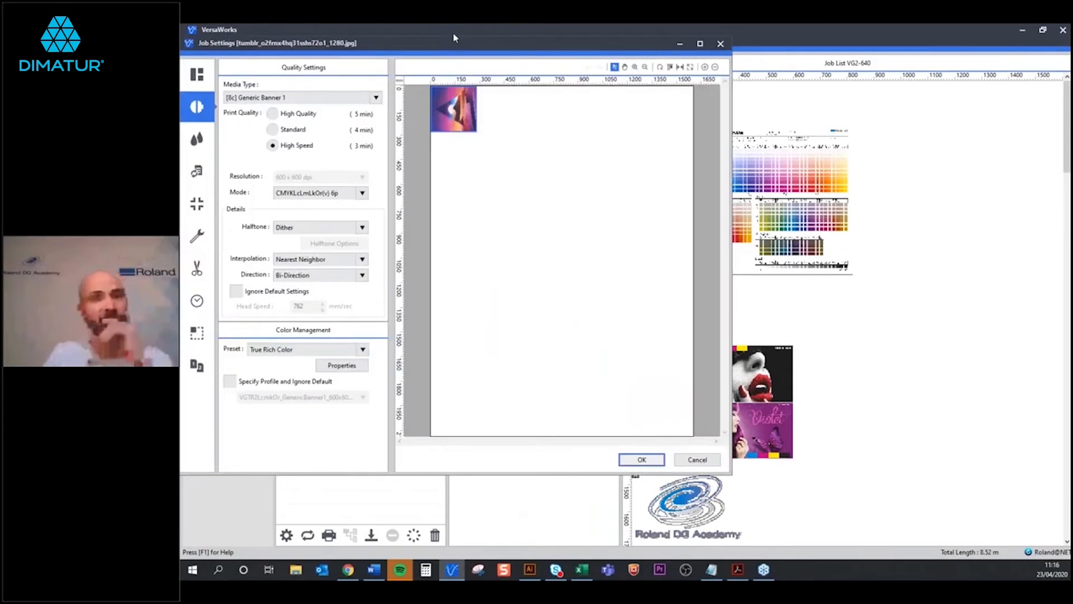
{"action": "key", "text": "Return"}
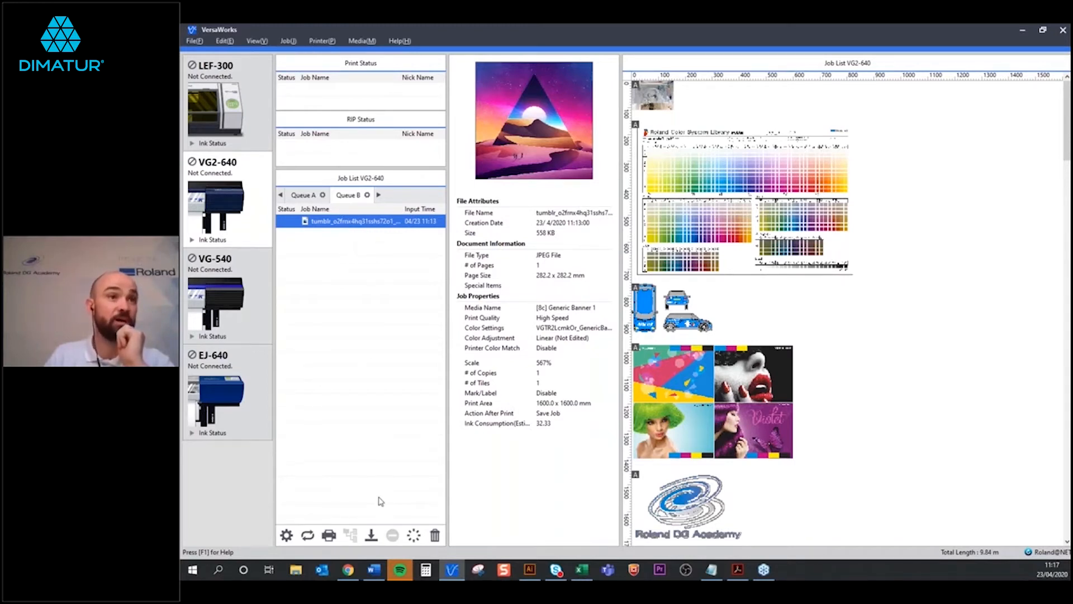
- RIP the tumblr image job in Queue B to calculate its ink consumption
{"action": "left_click", "coordinate": [308, 536]}
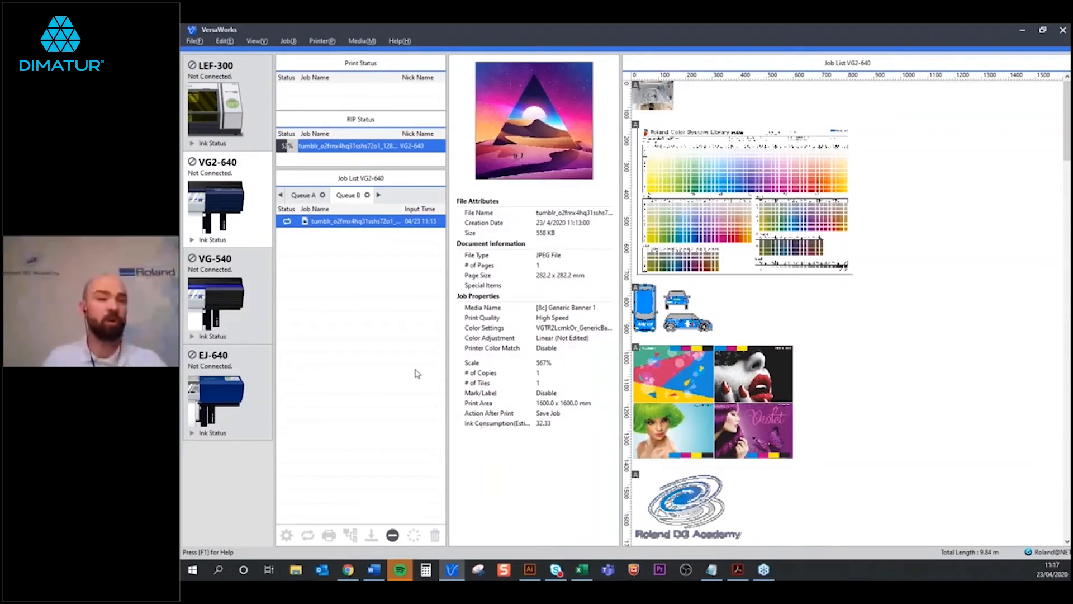
{"action": "left_click", "coordinate": [257, 41]}
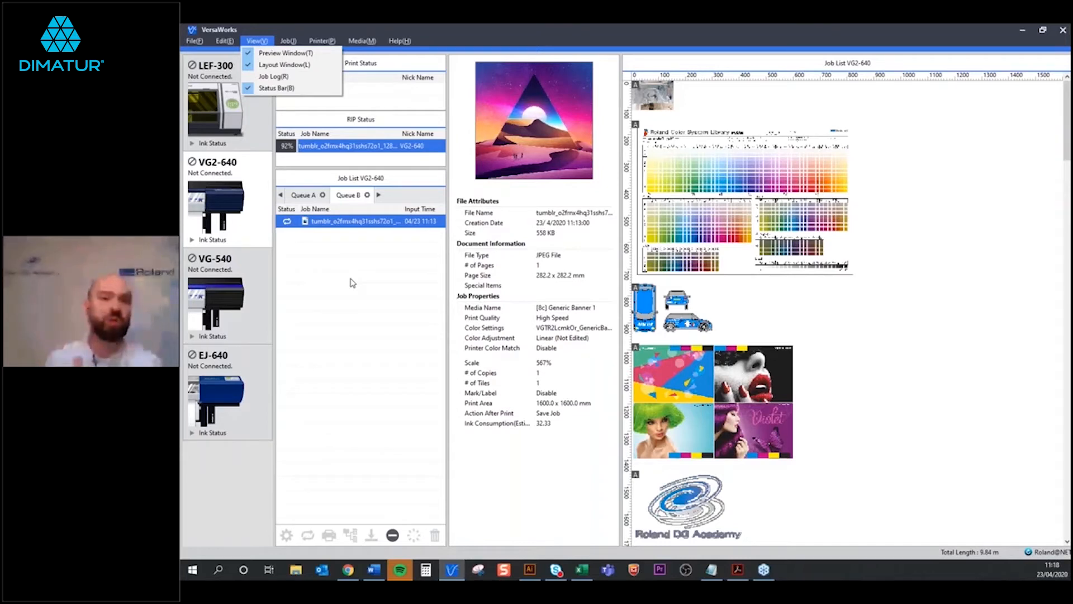
{"action": "left_click", "coordinate": [352, 283]}
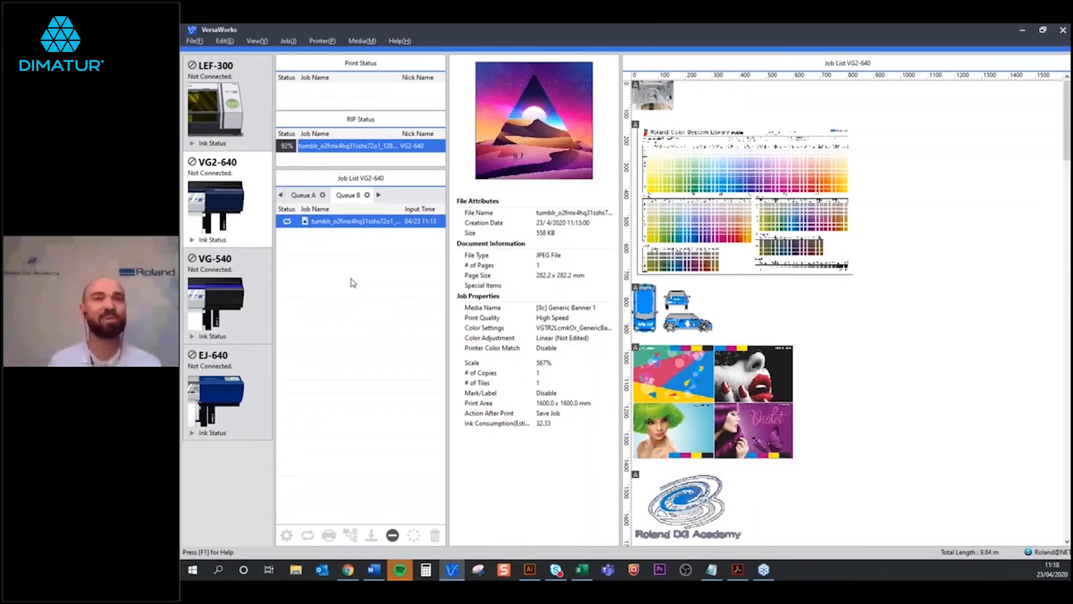
{"action": "left_click", "coordinate": [356, 277]}
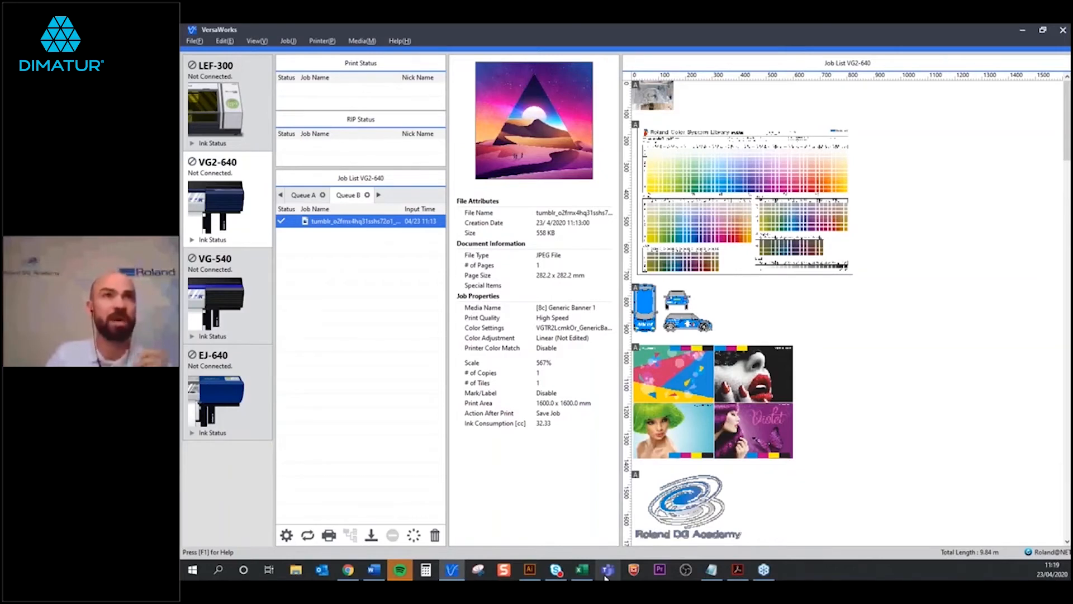
- Switch to the Job Costing workbook in Excel, set the ink usage to 32.33 cc, and review the ink cost calculation
{"action": "left_click", "coordinate": [582, 570]}
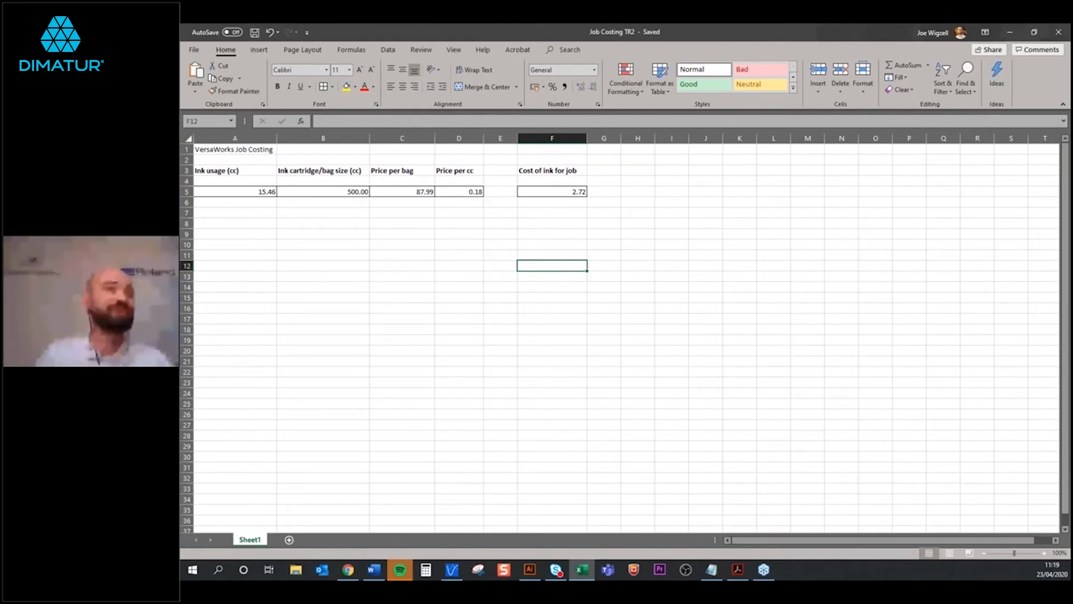
{"action": "left_click", "coordinate": [323, 171]}
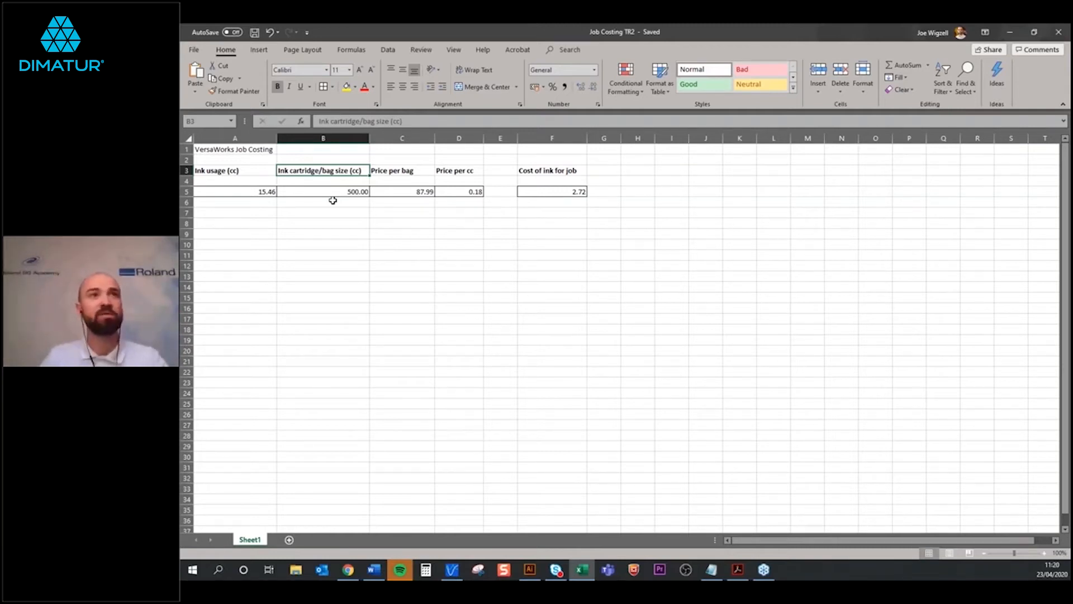
{"action": "left_click", "coordinate": [422, 196]}
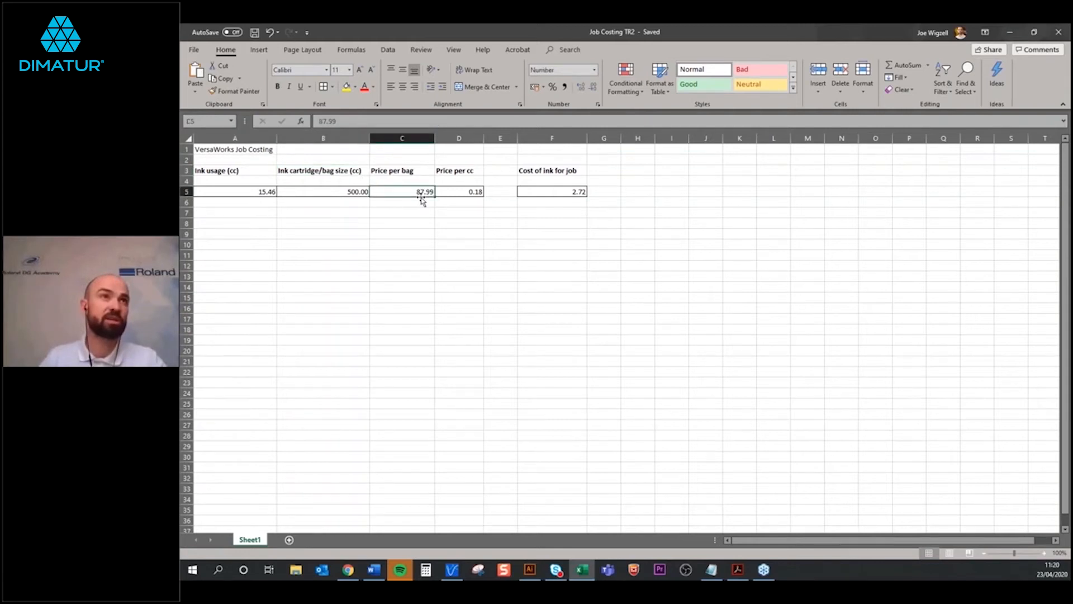
{"action": "key", "text": "Right"}
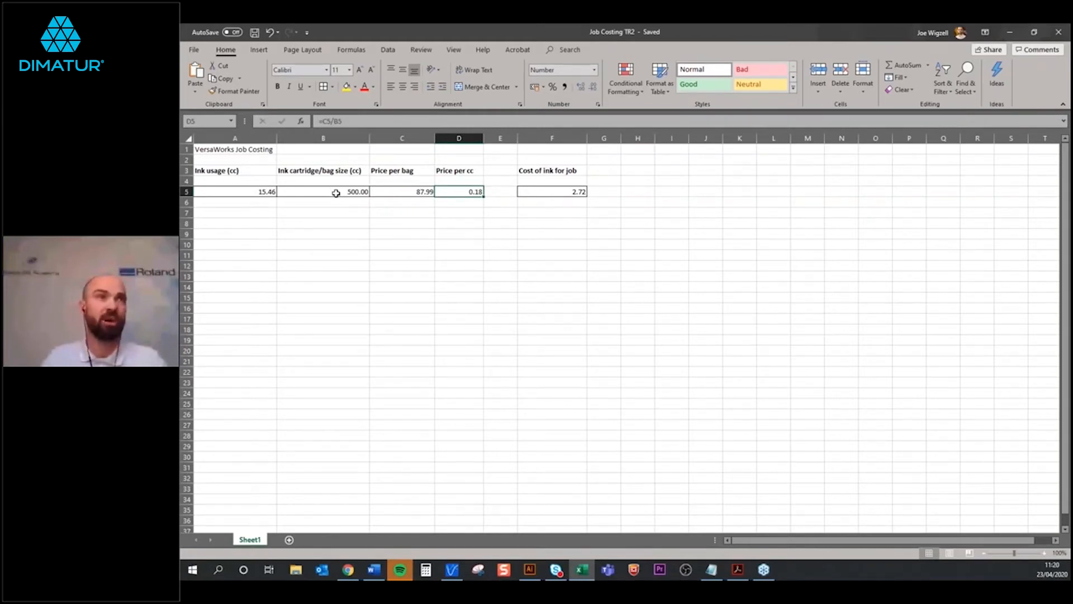
{"action": "double_click", "coordinate": [552, 191]}
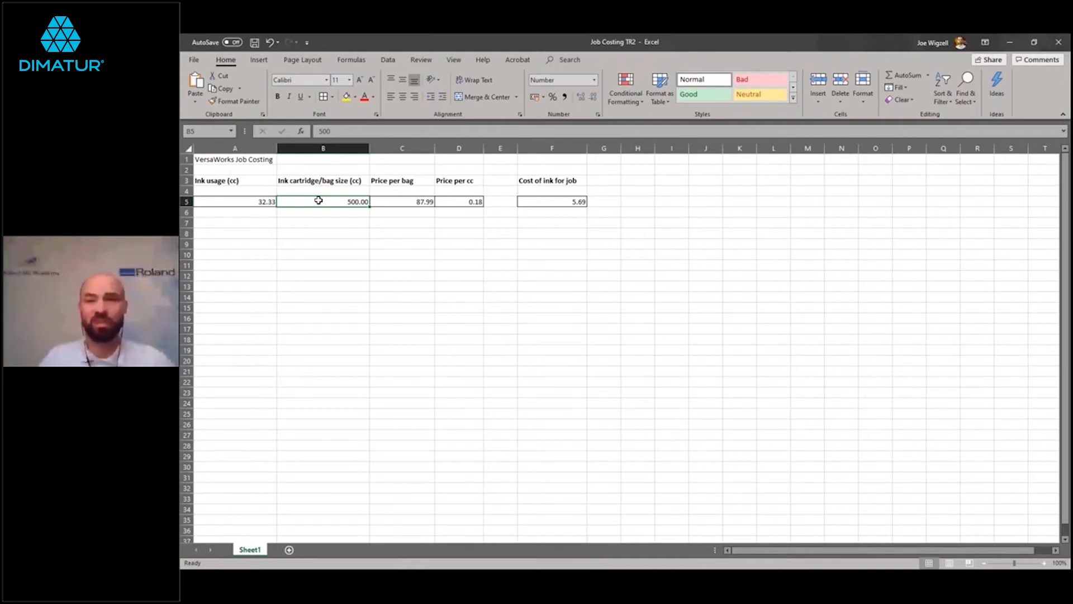
{"action": "left_click", "coordinate": [249, 202]}
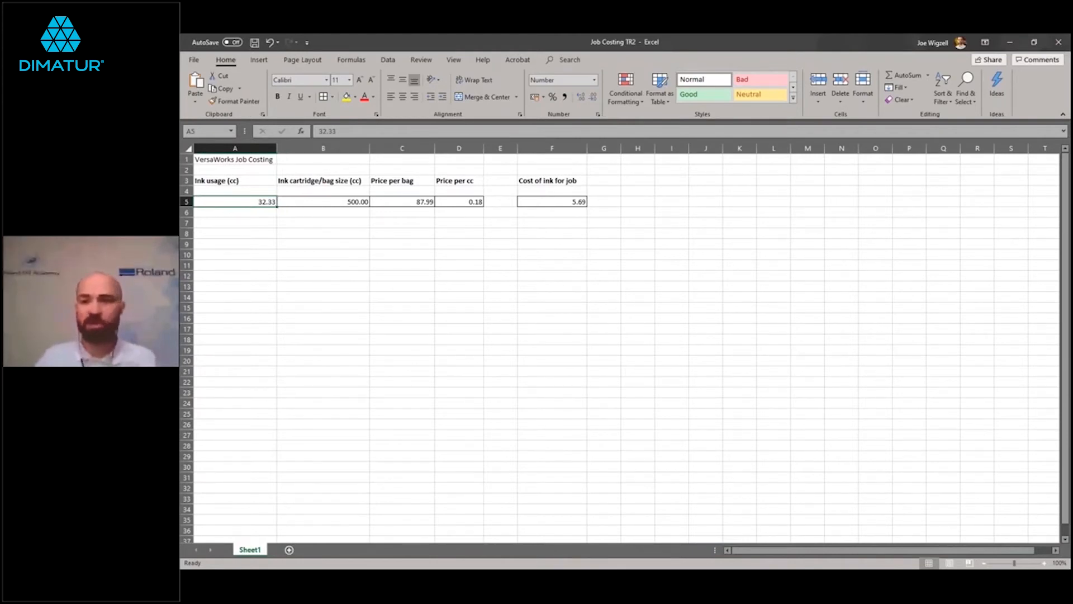
- Minimize the Outlook window and switch back to VersaWorks
{"action": "key", "text": "alt+Tab"}
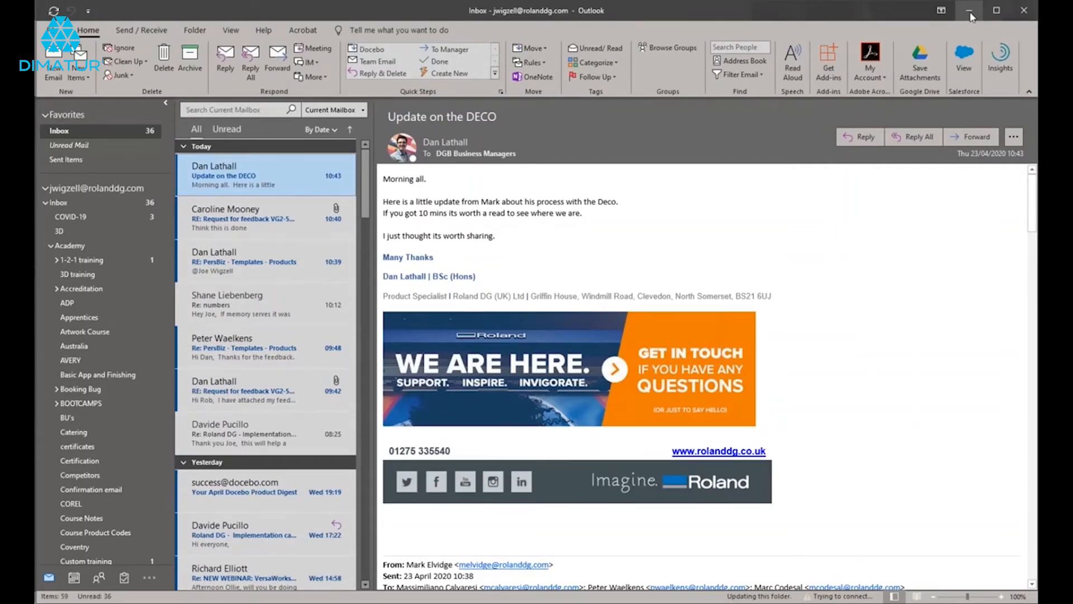
{"action": "left_click", "coordinate": [971, 13]}
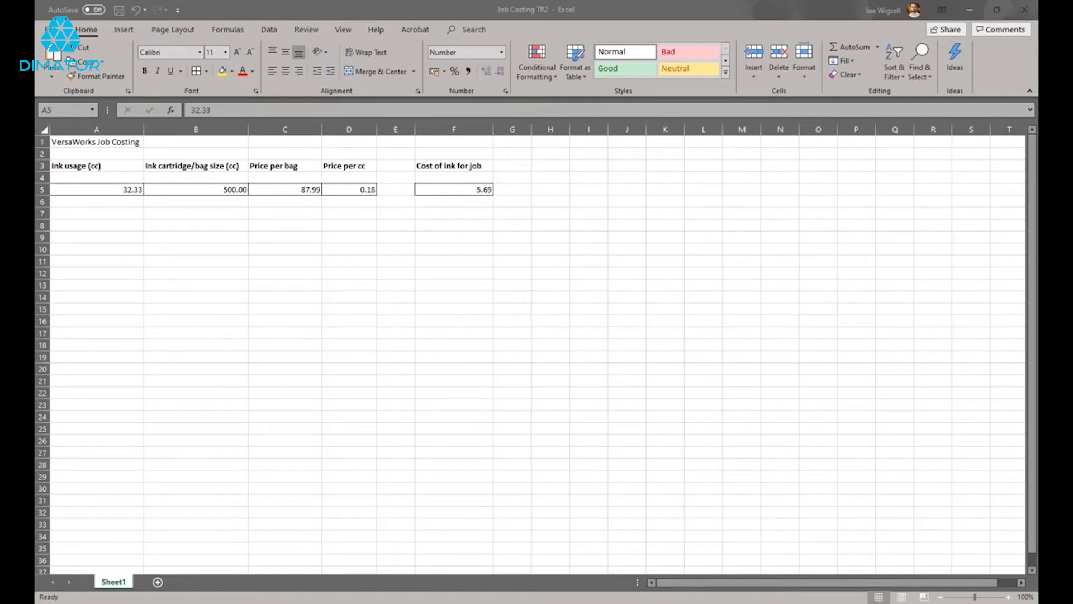
{"action": "key", "text": "alt+Tab"}
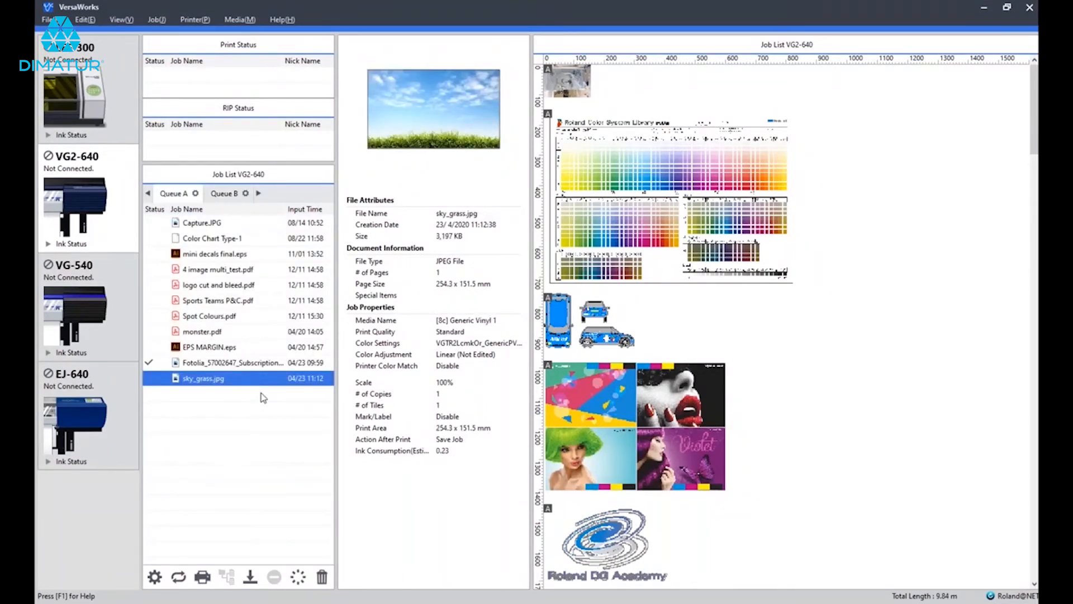
- Duplicate monster.pdf in Queue A twice, naming the copies "monster.pdf small" and "monster.pdf large"
{"action": "key", "text": "Up"}
{"action": "key", "text": "Up"}
{"action": "key", "text": "Up"}
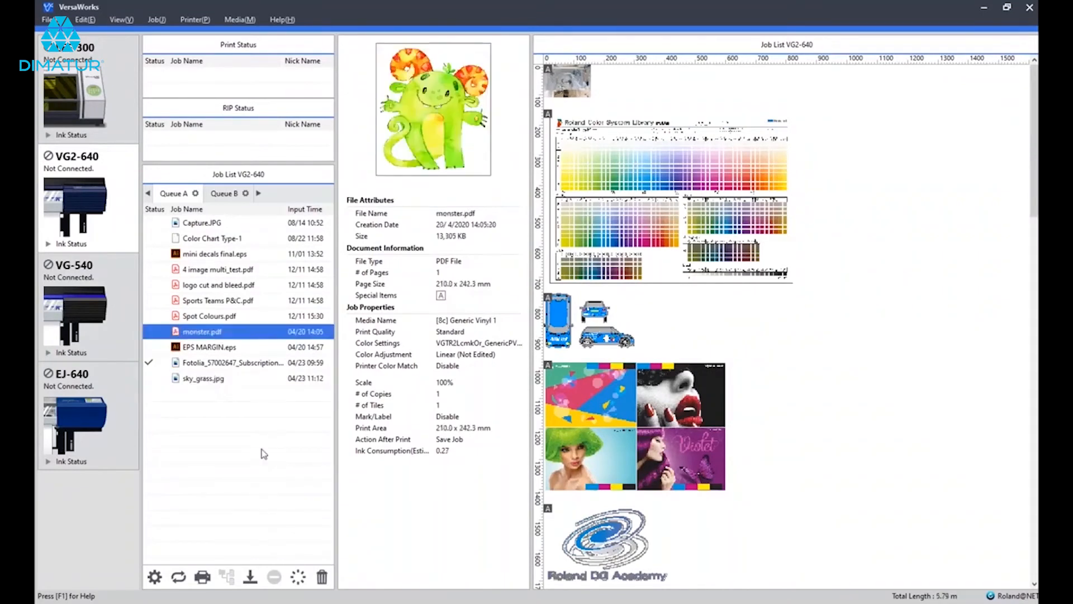
{"action": "key", "text": "ctrl+d"}
{"action": "double_click", "coordinate": [531, 305]}
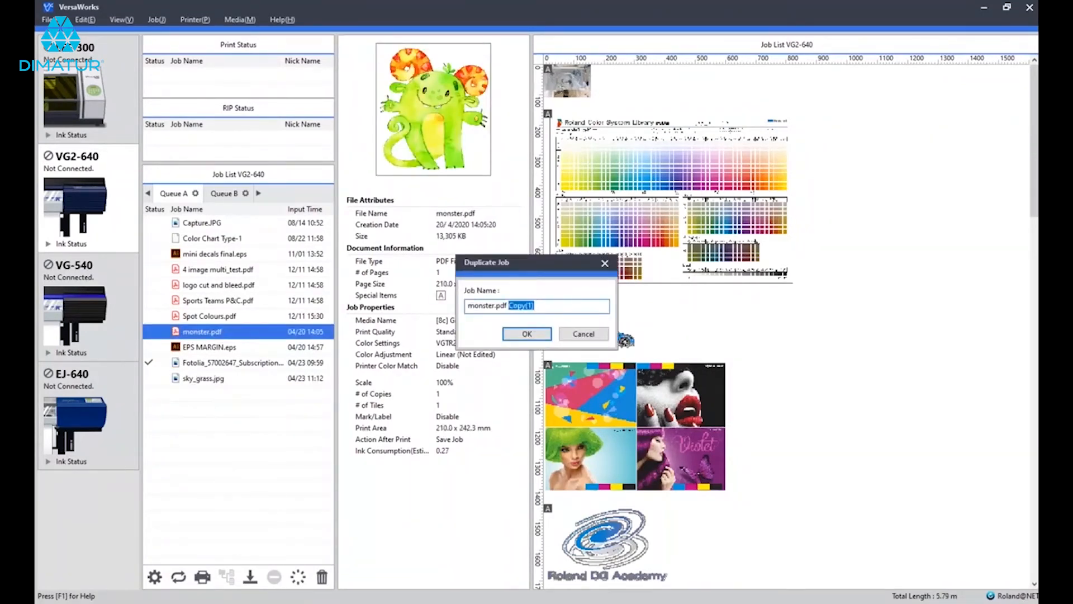
{"action": "type", "text": "small"}
{"action": "key", "text": "Return"}
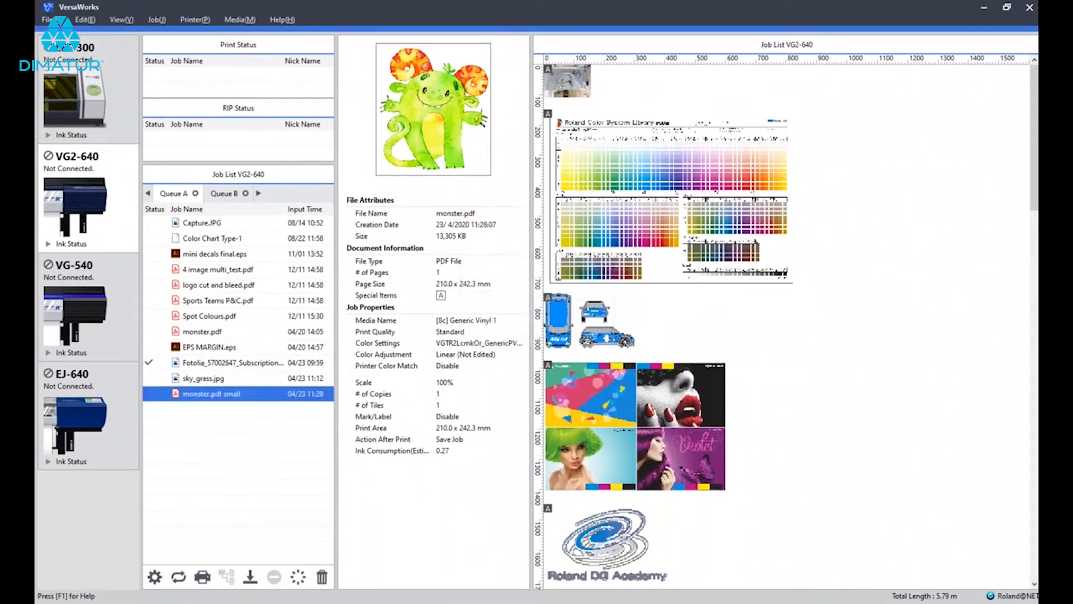
{"action": "right_click", "coordinate": [227, 332]}
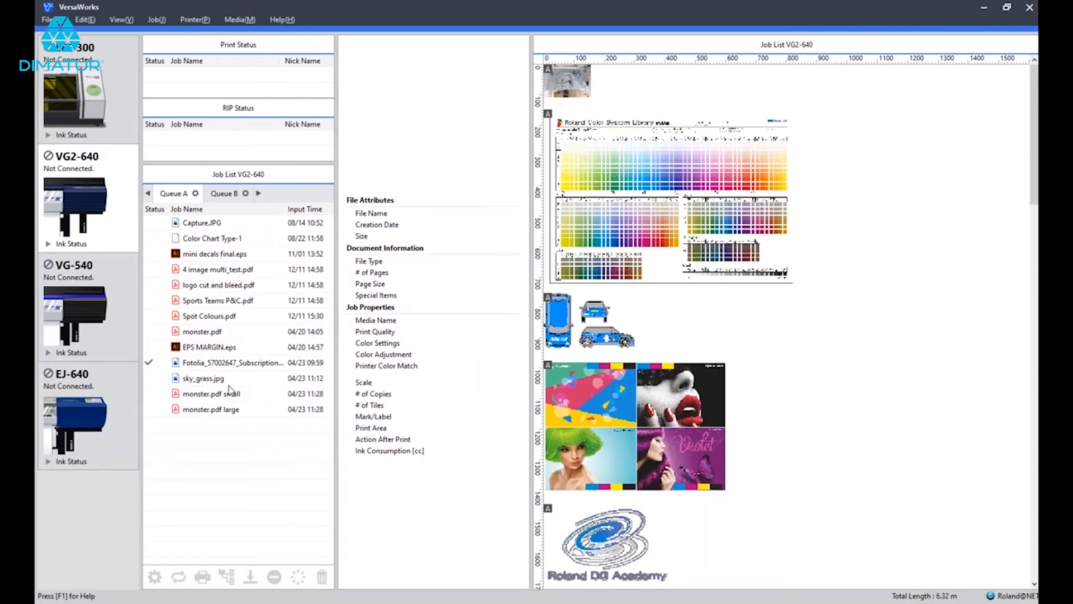
- Set the monster.pdf small job to 50% scale with 10 copies
{"action": "double_click", "coordinate": [229, 393]}
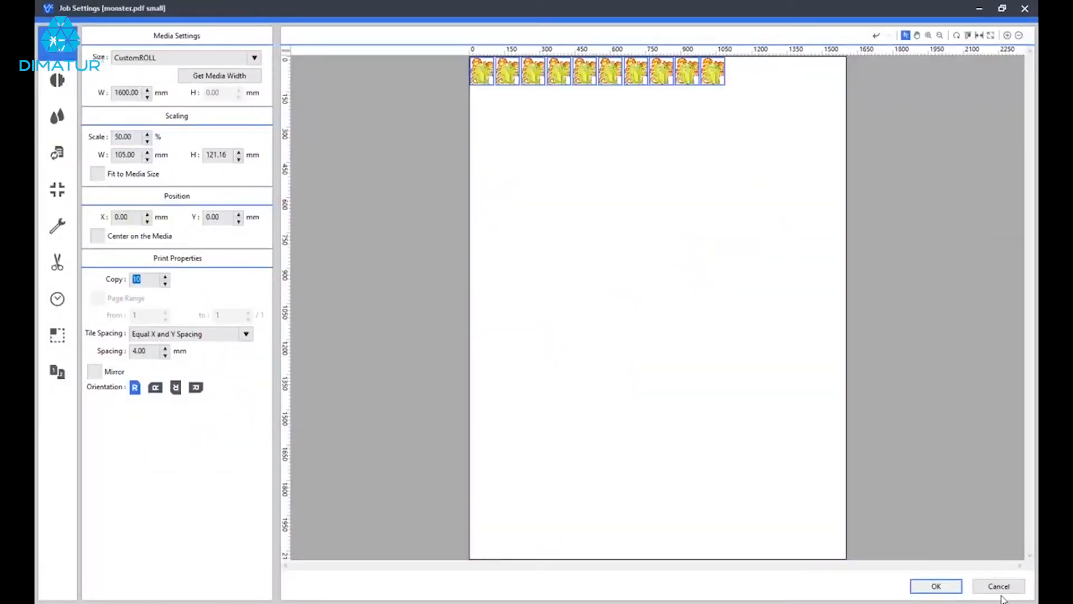
{"action": "left_click", "coordinate": [949, 587]}
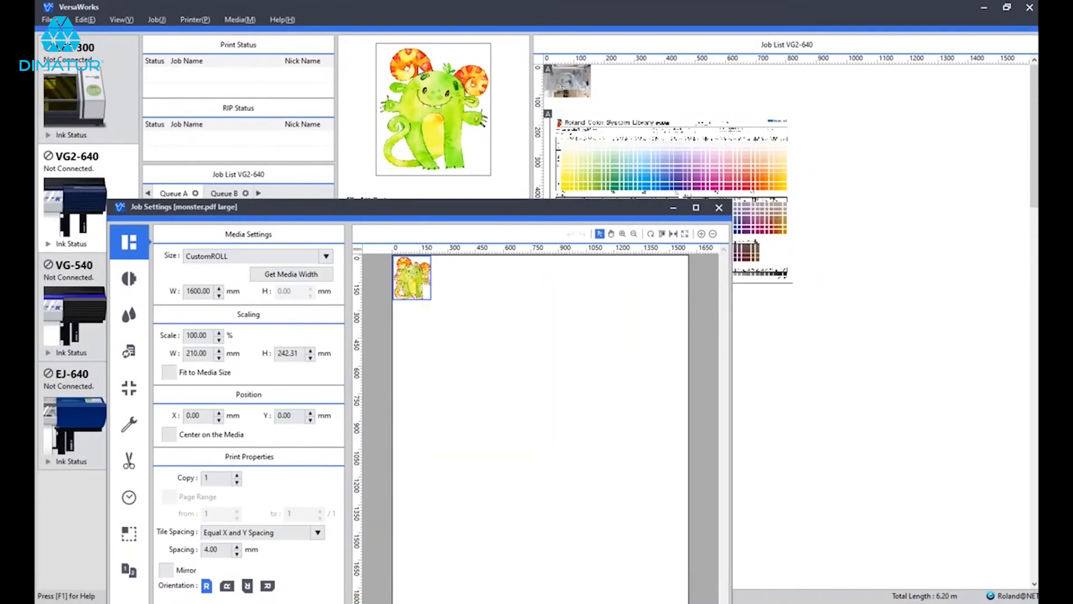
- Enlarge the monster.pdf large job with three copies, and nest it together with monster.pdf and monster.pdf small
{"action": "left_click_drag", "start_coordinate": [408, 207], "coordinate": [407, 6]}
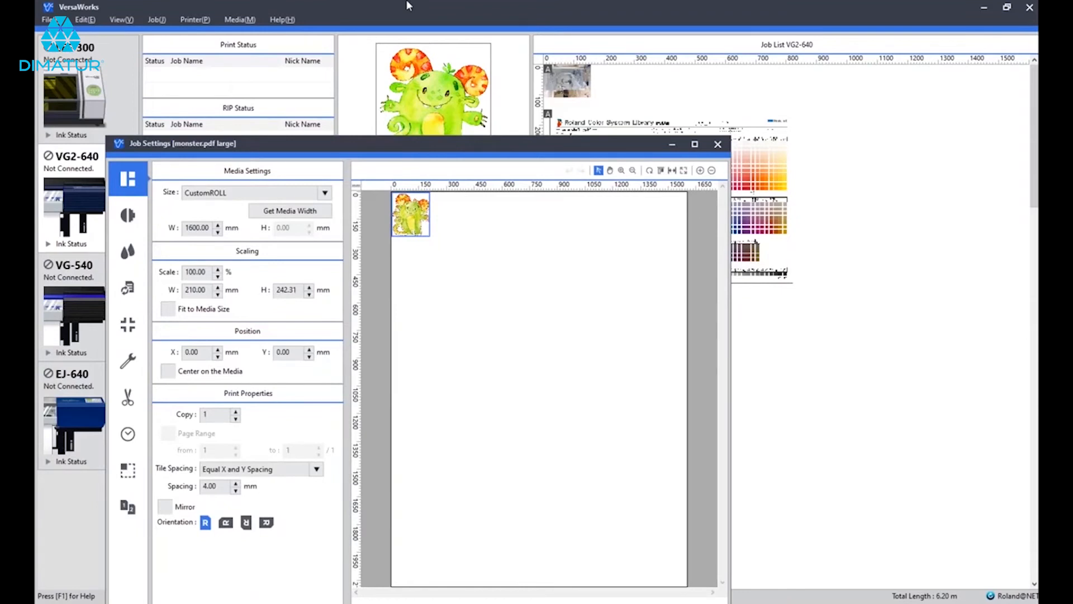
{"action": "left_click_drag", "start_coordinate": [407, 5], "coordinate": [407, 6]}
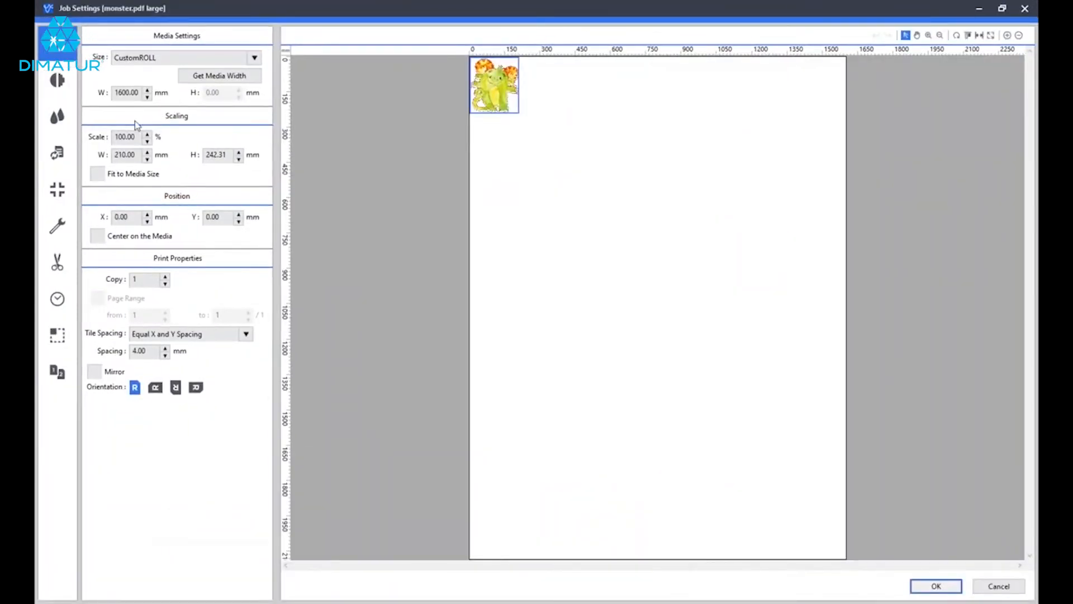
{"action": "left_click", "coordinate": [165, 277]}
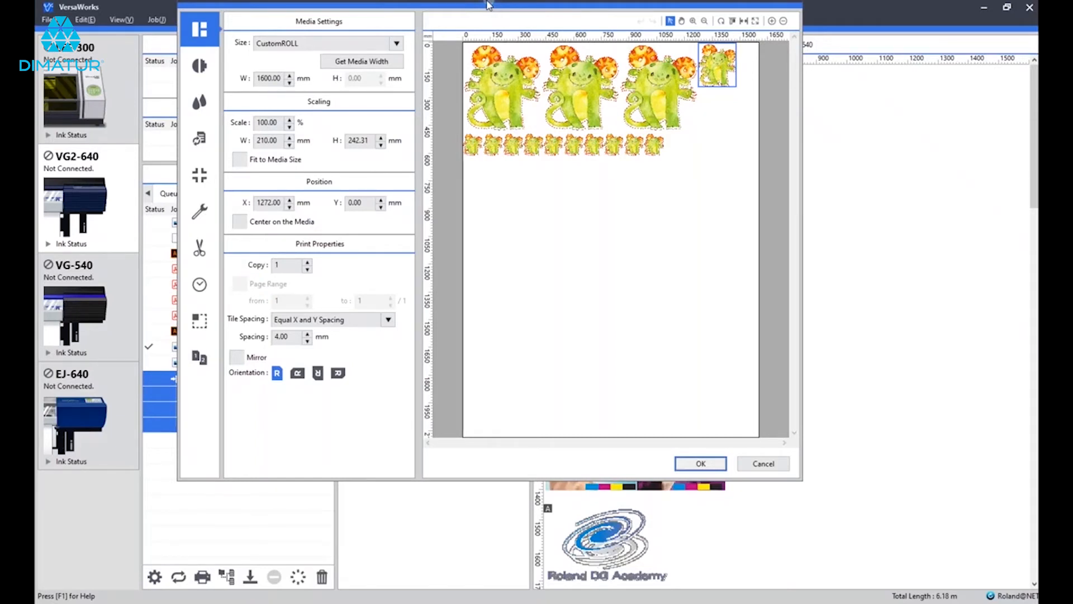
{"action": "left_click_drag", "start_coordinate": [488, 5], "coordinate": [450, 5]}
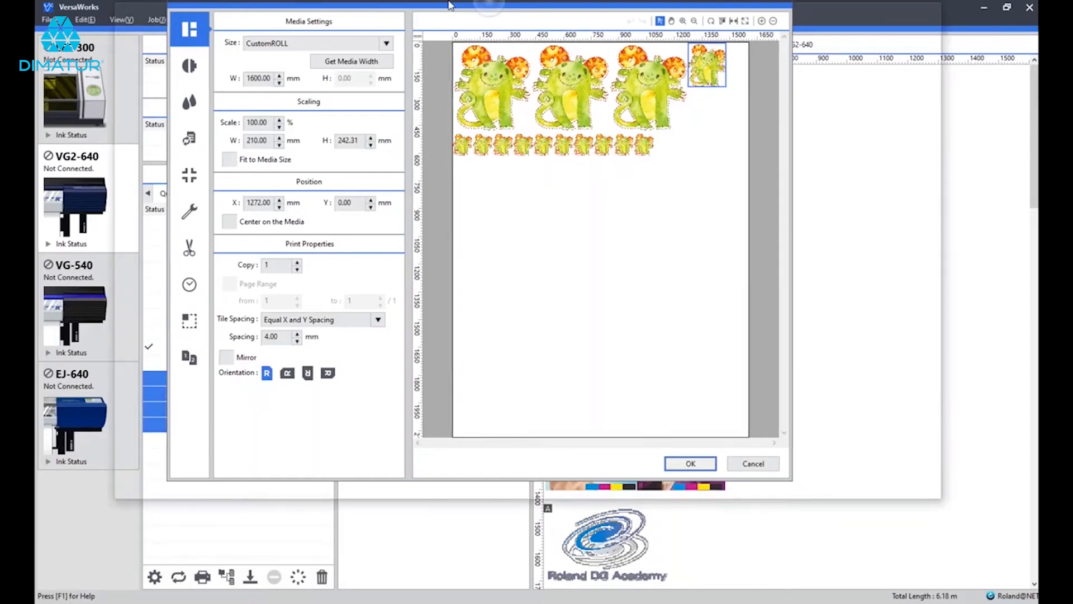
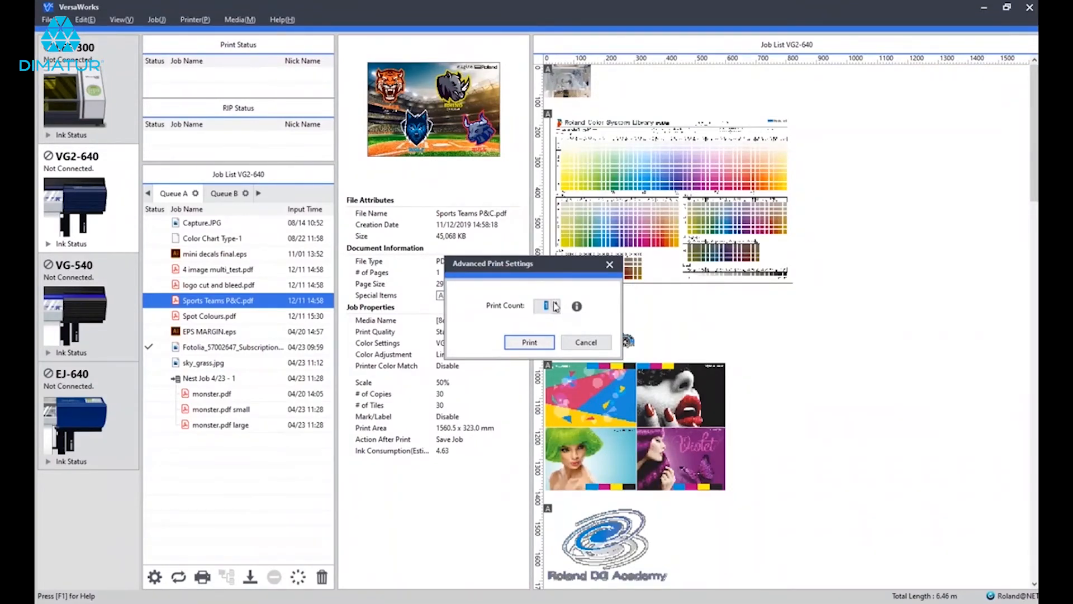
{"action": "left_click", "coordinate": [555, 302]}
{"action": "left_click", "coordinate": [555, 303]}
{"action": "left_click", "coordinate": [555, 311]}
{"action": "left_click", "coordinate": [557, 311]}
{"action": "left_click", "coordinate": [586, 343]}
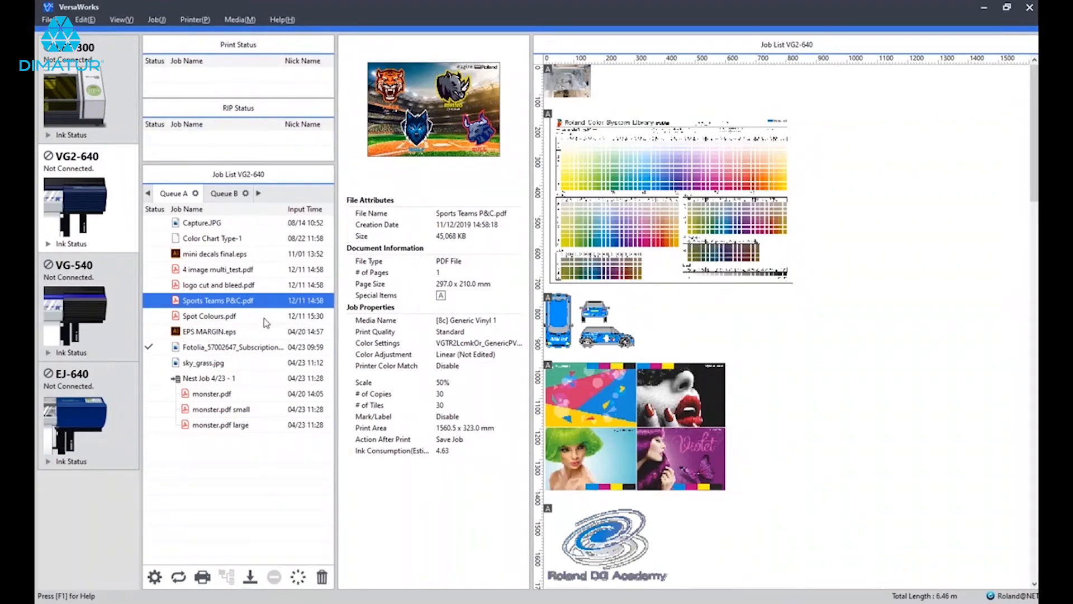
- Open the Printer Color Match settings for the VG2-640, examine the reference printer data options, and close them
{"action": "left_click", "coordinate": [87, 25]}
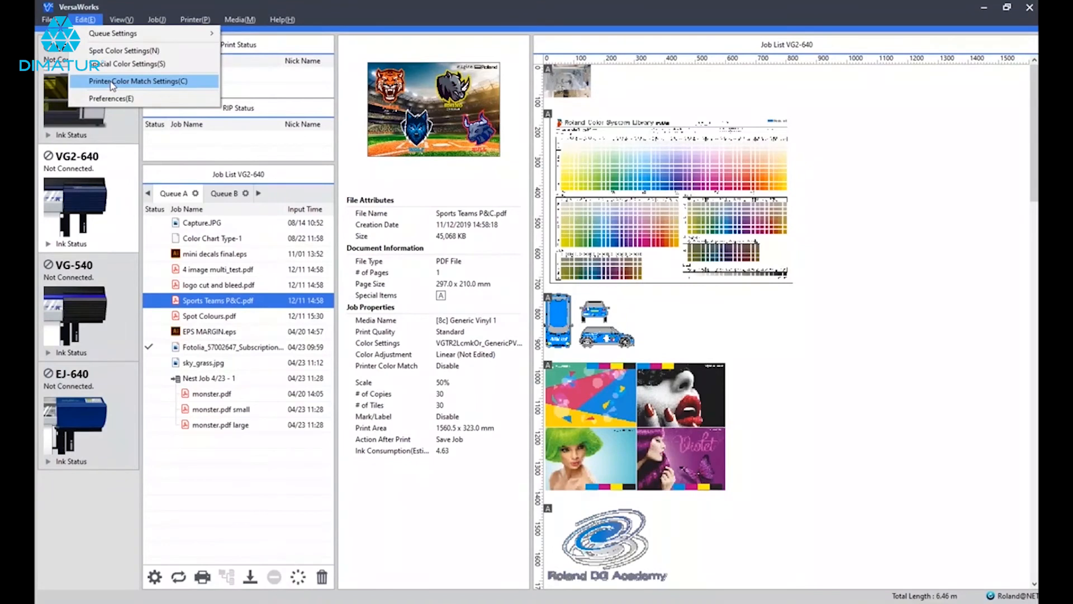
{"action": "left_click", "coordinate": [112, 84]}
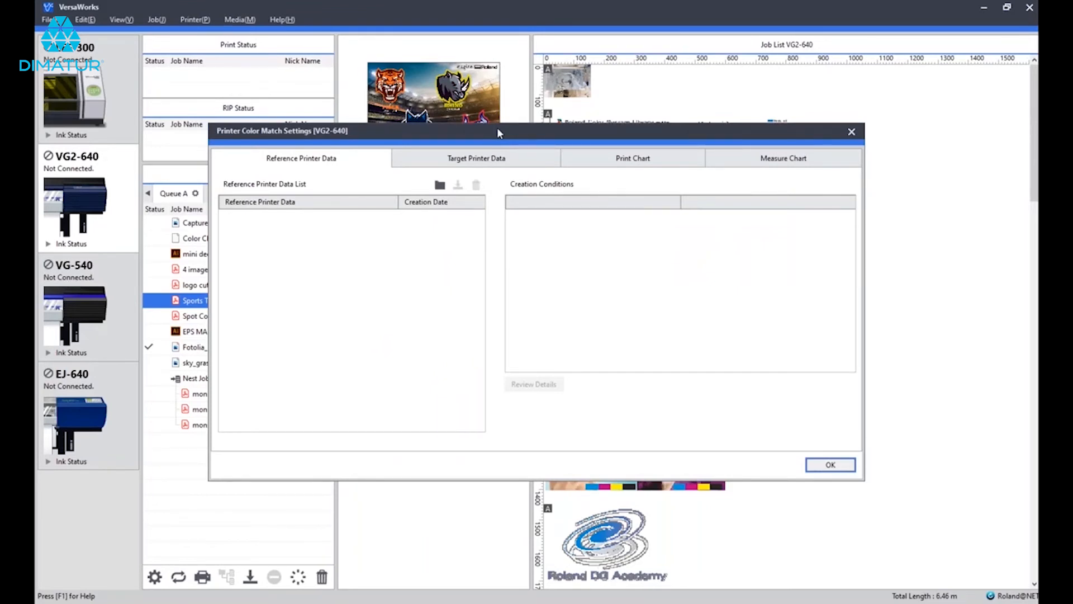
{"action": "left_click_drag", "start_coordinate": [497, 132], "coordinate": [490, 153]}
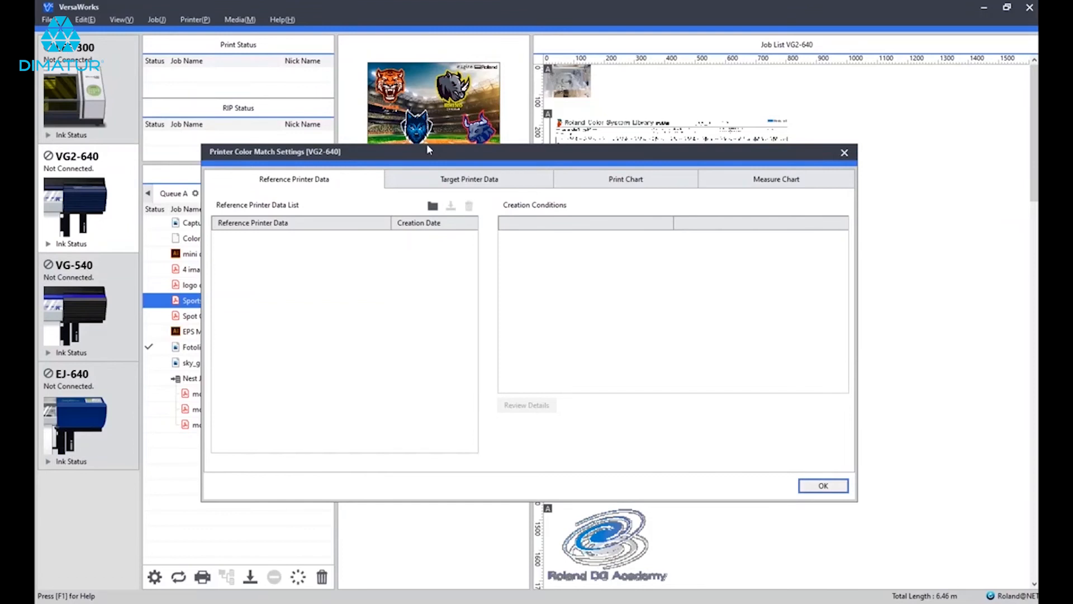
{"action": "left_click_drag", "start_coordinate": [427, 145], "coordinate": [425, 141]}
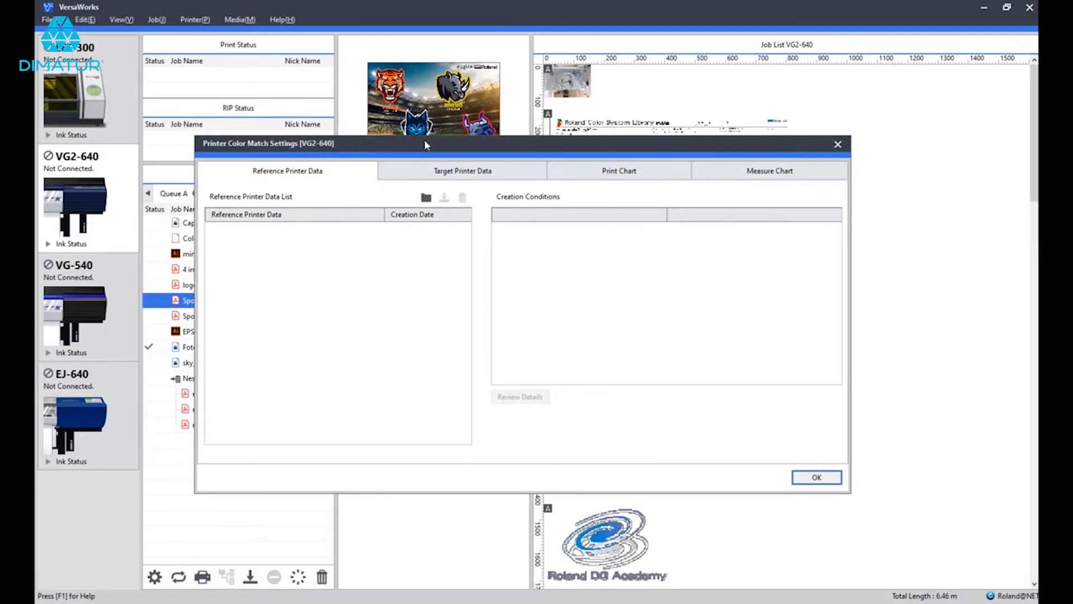
{"action": "left_click_drag", "start_coordinate": [425, 140], "coordinate": [424, 140]}
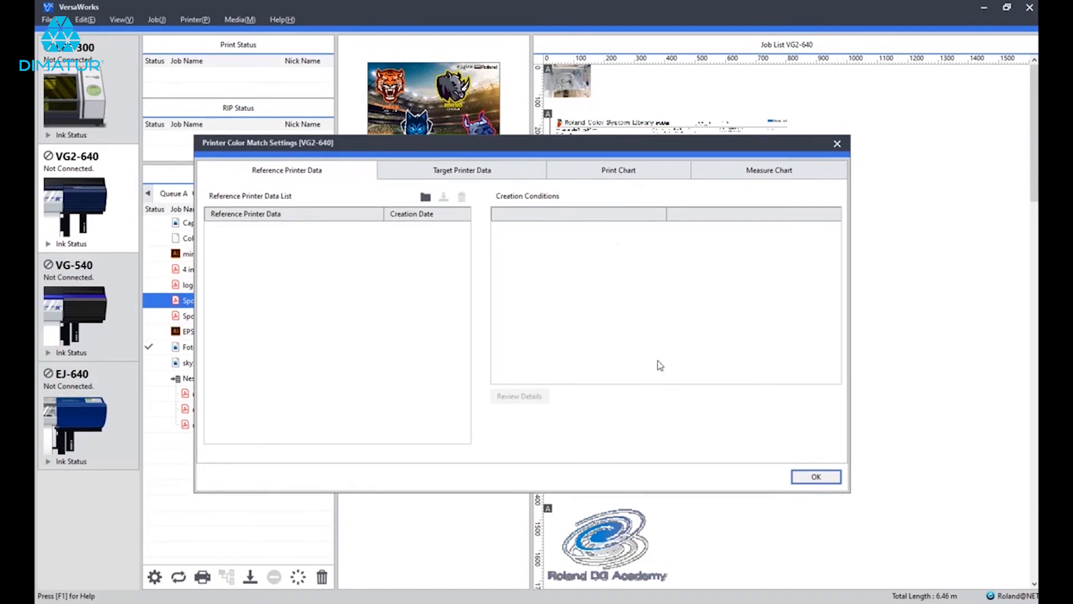
{"action": "left_click", "coordinate": [816, 477]}
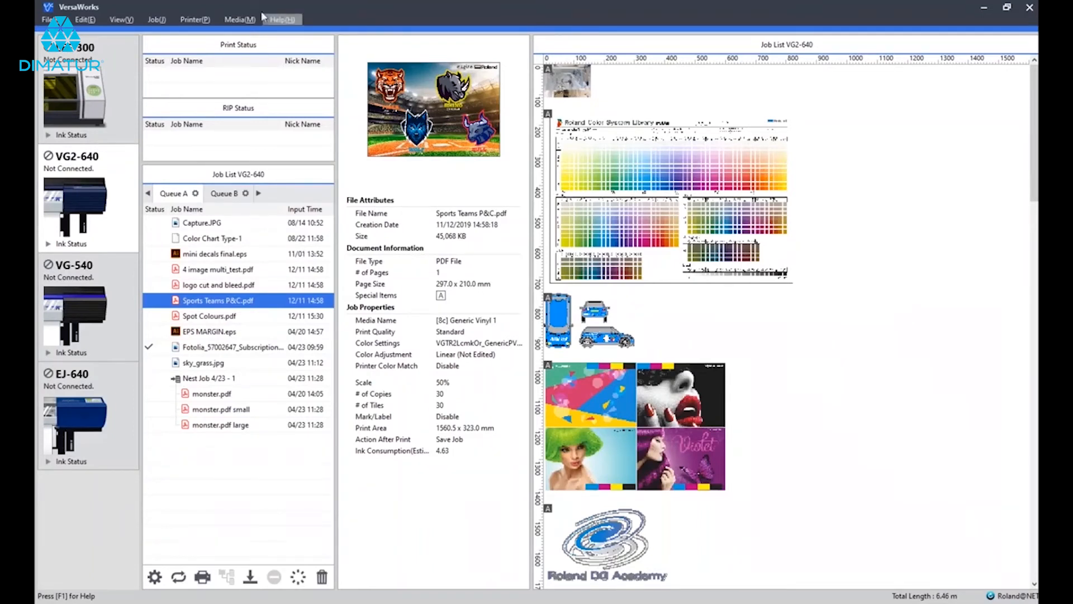
- Open the Media Explorer for the VG2-640 and examine the print modes and details of [8c] Generic Vinyl 1
{"action": "left_click", "coordinate": [243, 20]}
{"action": "left_click", "coordinate": [242, 22]}
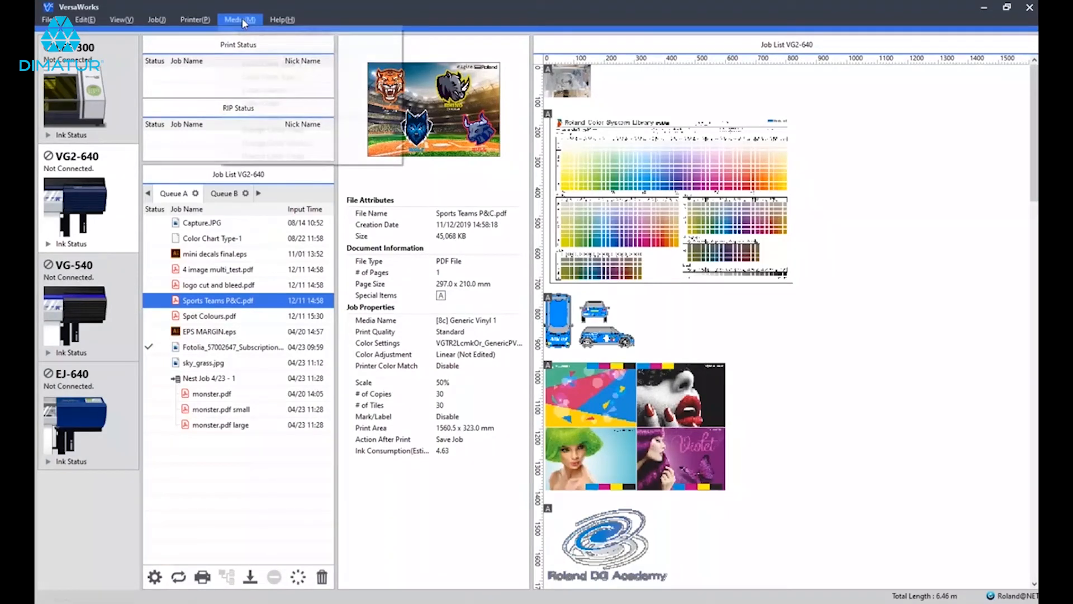
{"action": "left_click", "coordinate": [263, 33]}
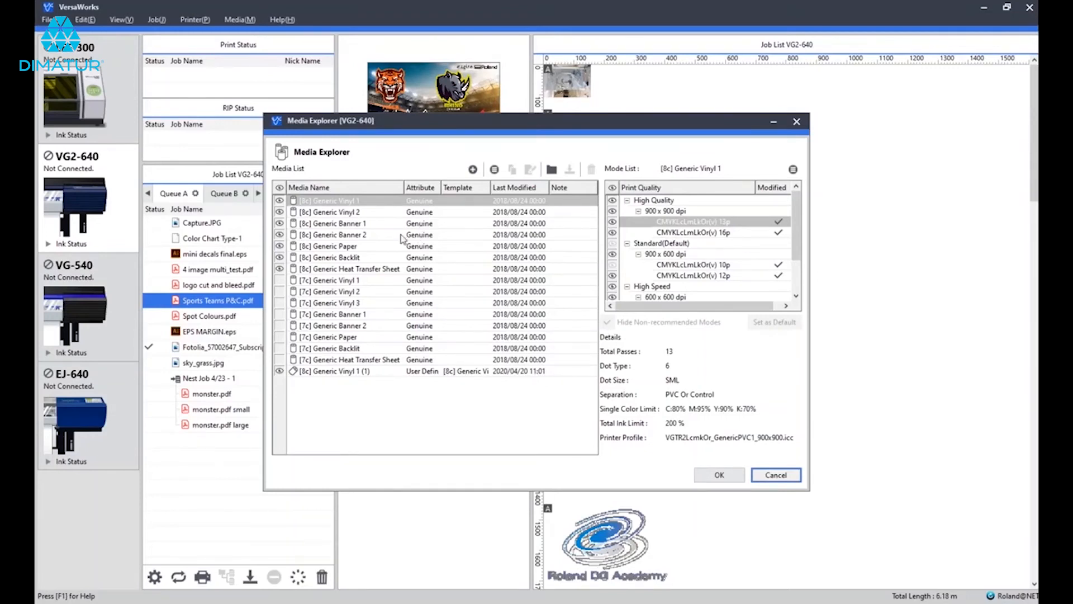
{"action": "left_click", "coordinate": [359, 203]}
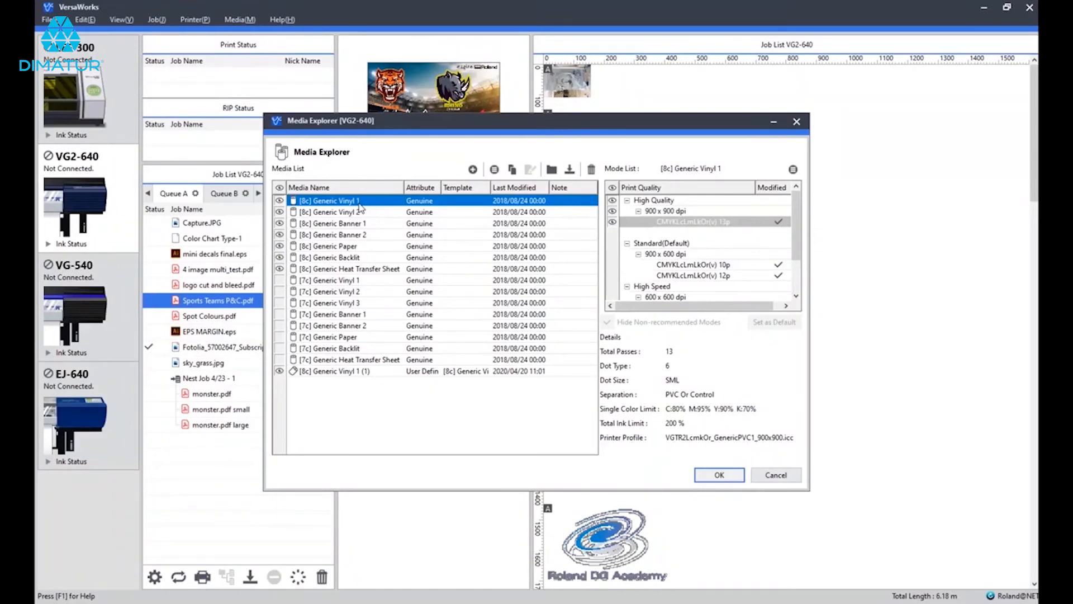
{"action": "left_click", "coordinate": [372, 269]}
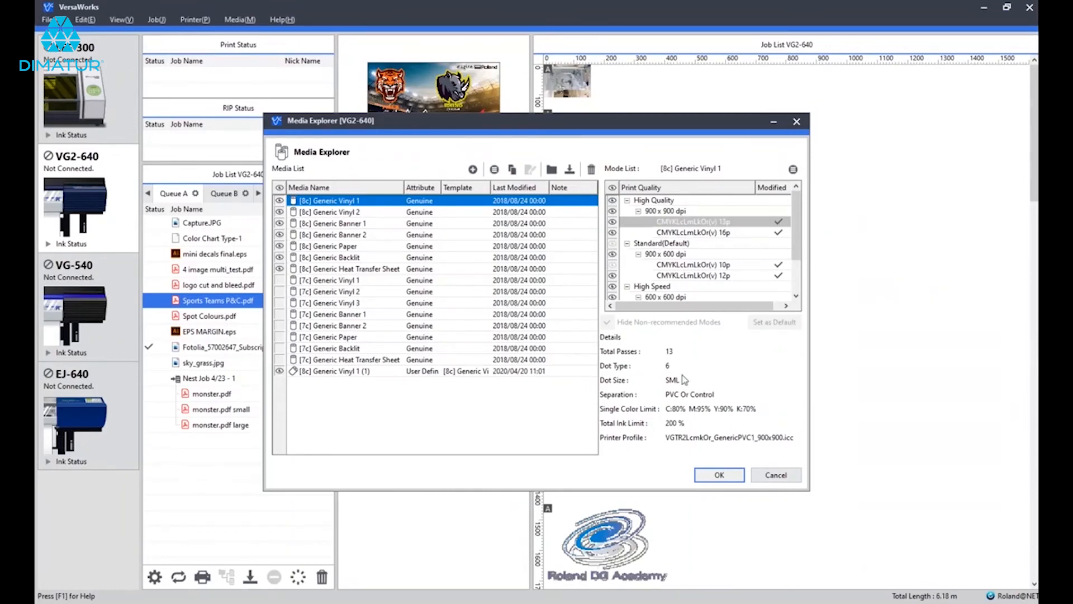
- Open [8c] Generic Vinyl 1, examine the color patches of its calibration Measure Chart, and close the Media Explorer with [8c] Generic Vinyl 2 selected
{"action": "double_click", "coordinate": [378, 200]}
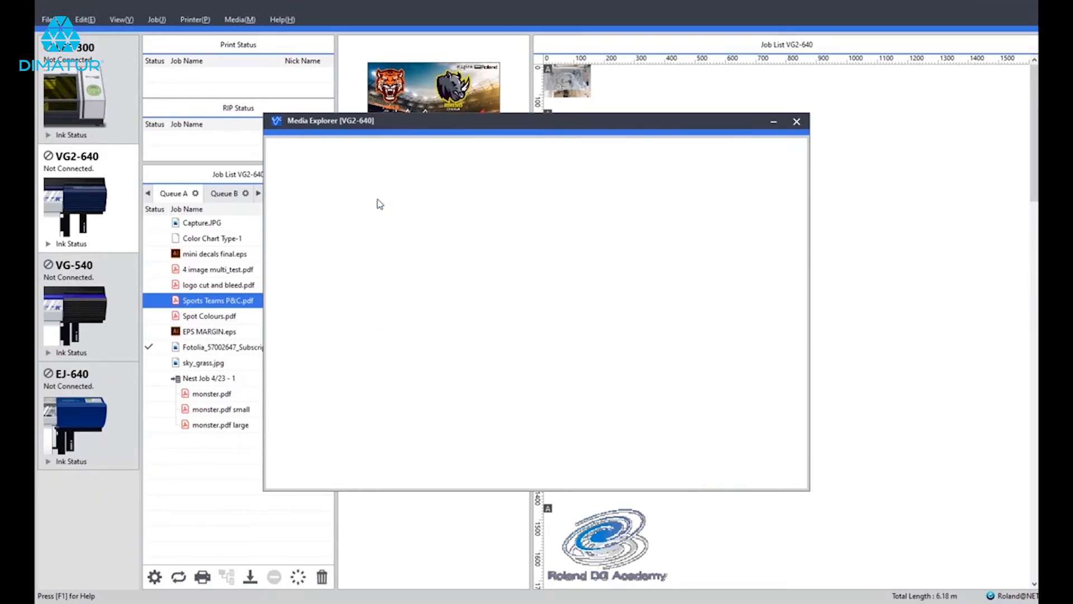
{"action": "left_click", "coordinate": [309, 249]}
{"action": "left_click", "coordinate": [321, 261]}
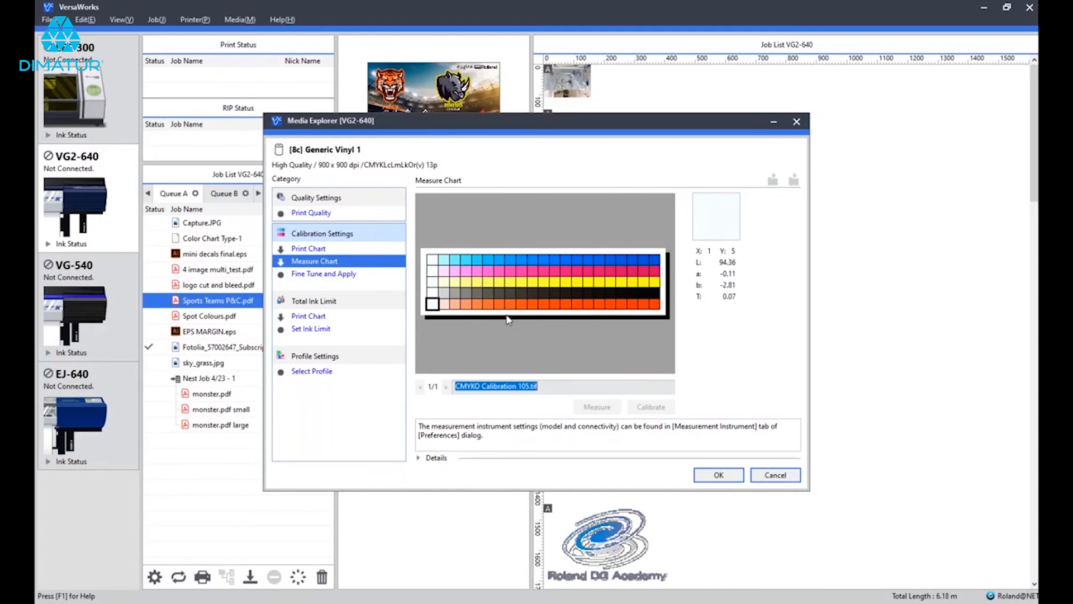
{"action": "left_click", "coordinate": [632, 260]}
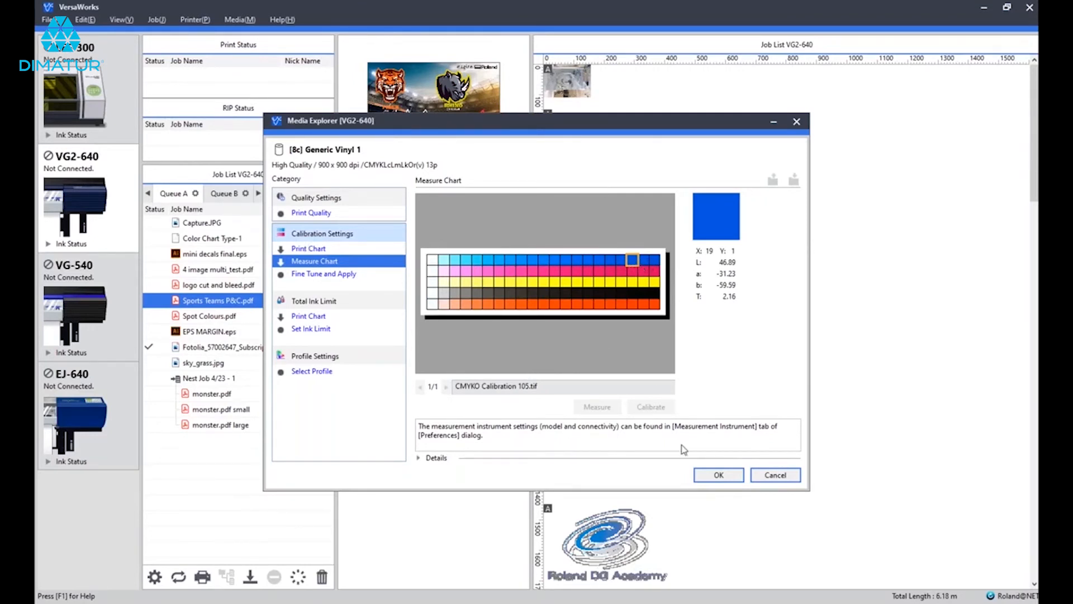
{"action": "left_click", "coordinate": [711, 477]}
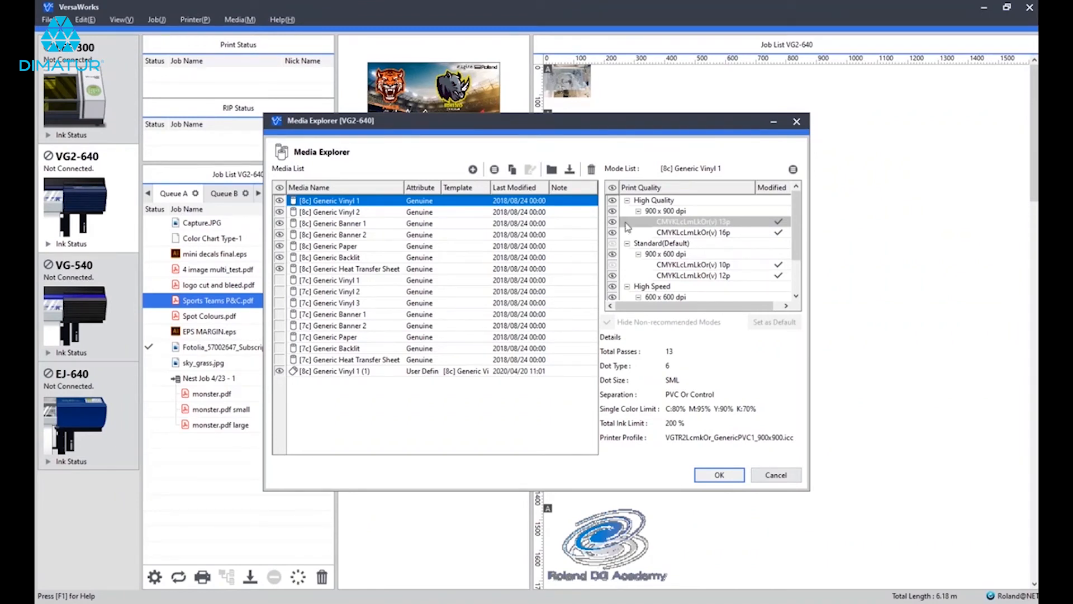
{"action": "left_click", "coordinate": [350, 215]}
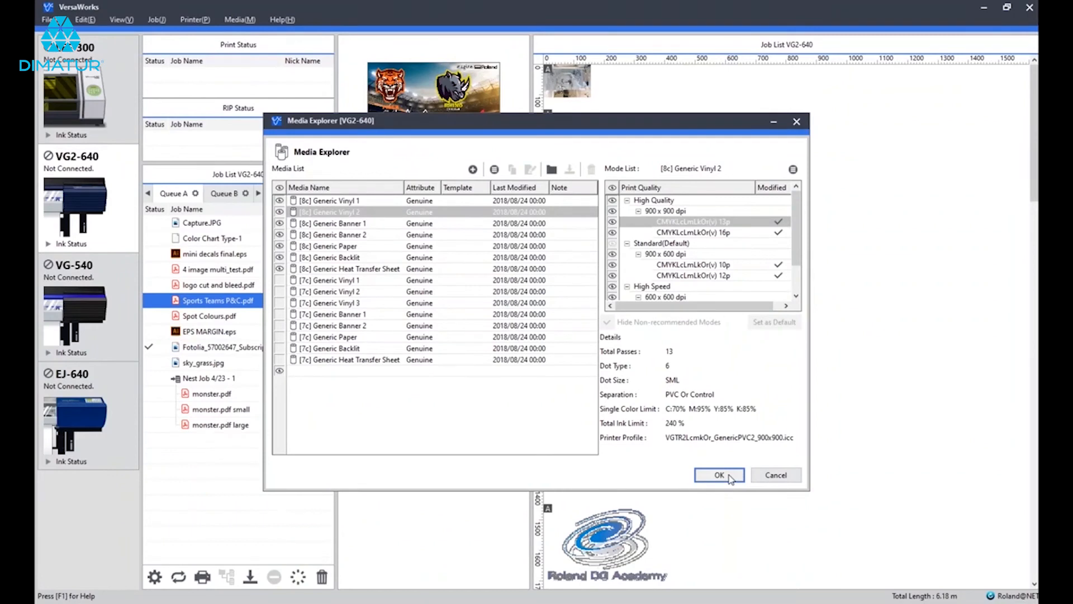
{"action": "left_click", "coordinate": [719, 475]}
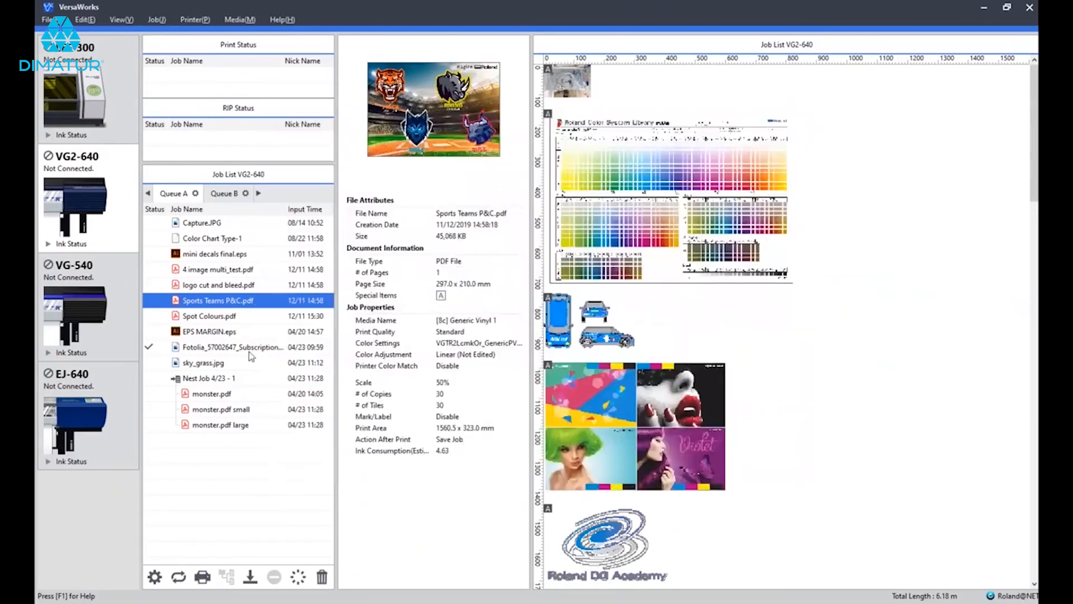
- Open the job settings of sky_grass.jpg and examine its size fields and the available interpolation methods
{"action": "double_click", "coordinate": [204, 362]}
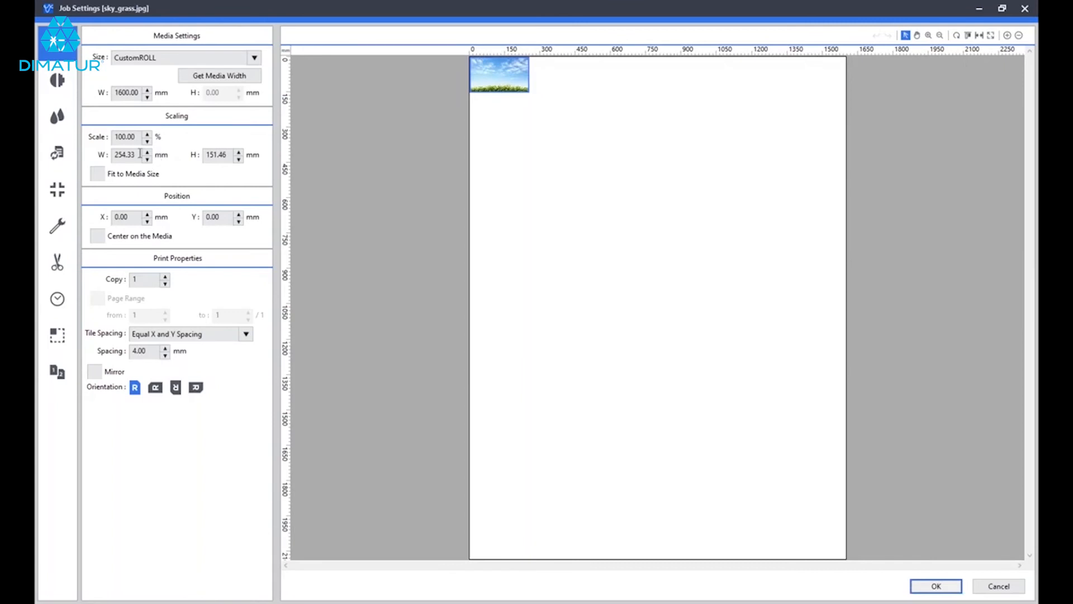
{"action": "left_click", "coordinate": [208, 154]}
{"action": "left_click", "coordinate": [62, 83]}
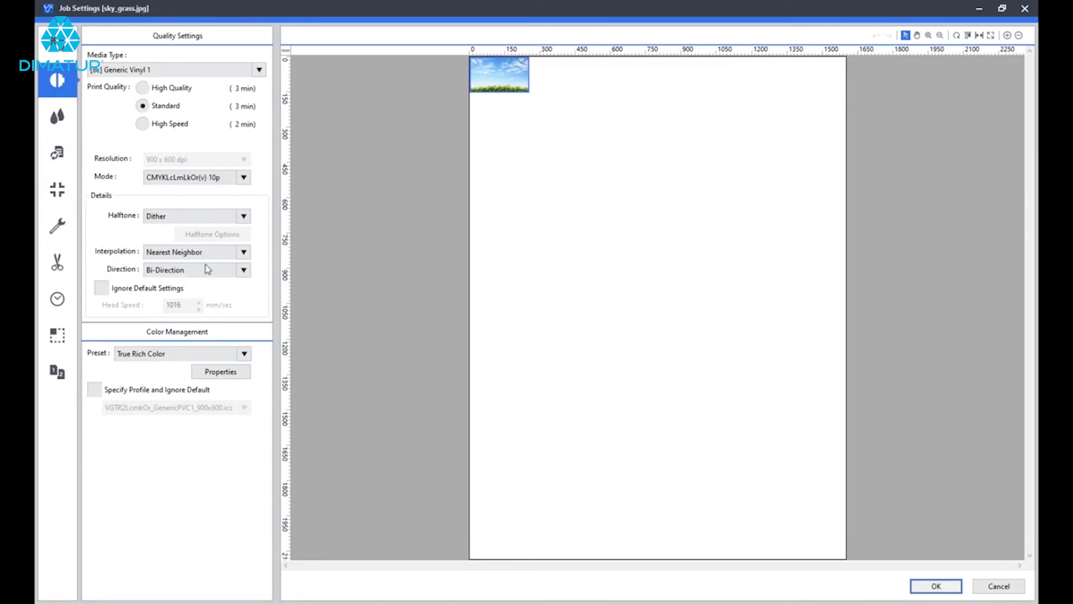
{"action": "left_click", "coordinate": [244, 252]}
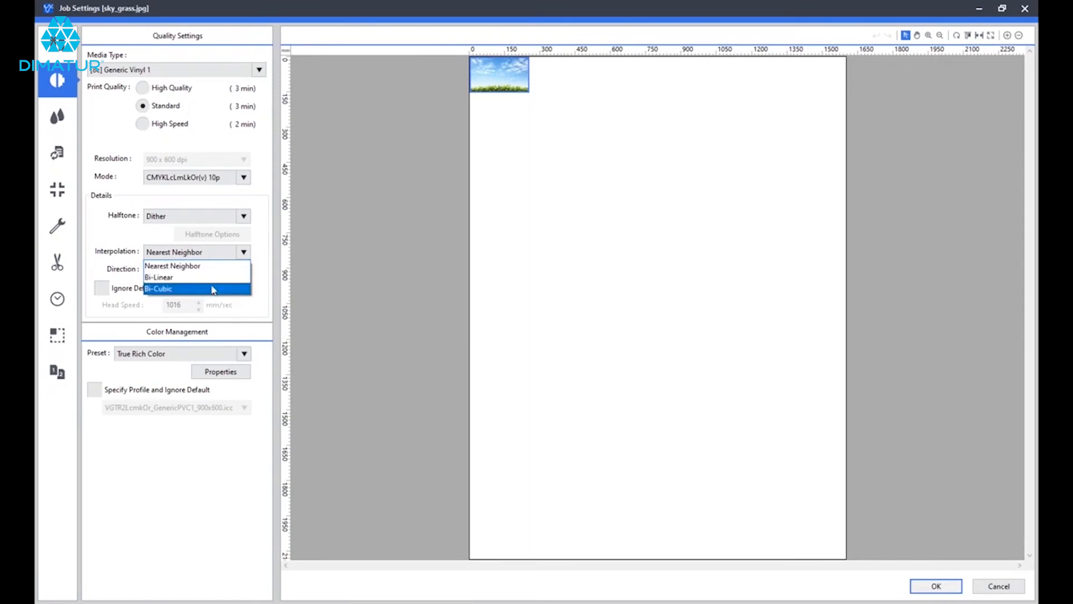
{"action": "left_click", "coordinate": [252, 261]}
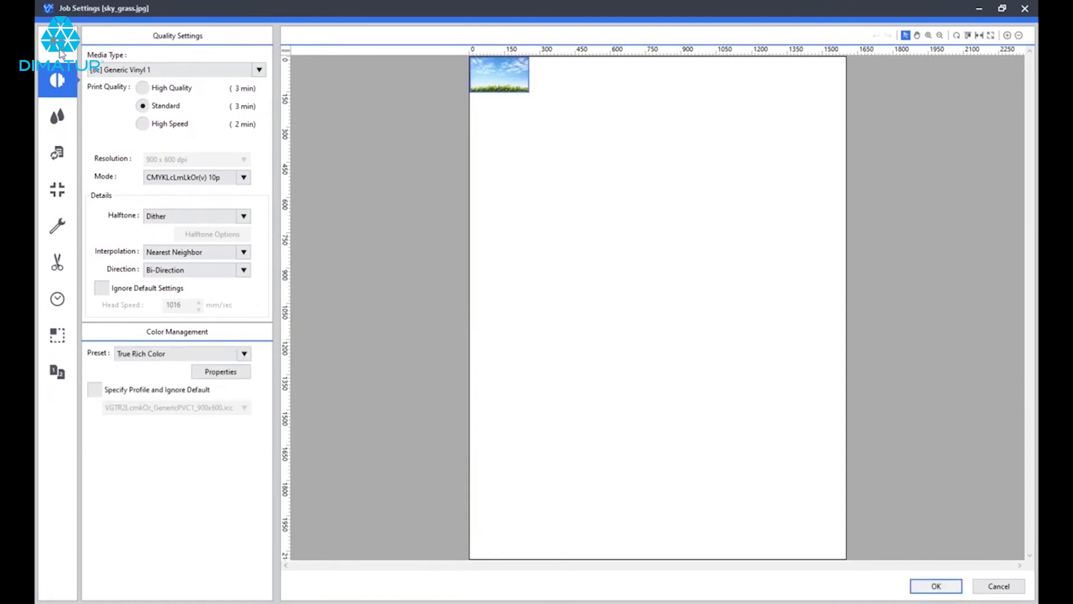
- Set the scale of sky_grass.jpg to 400%
{"action": "left_click", "coordinate": [59, 48]}
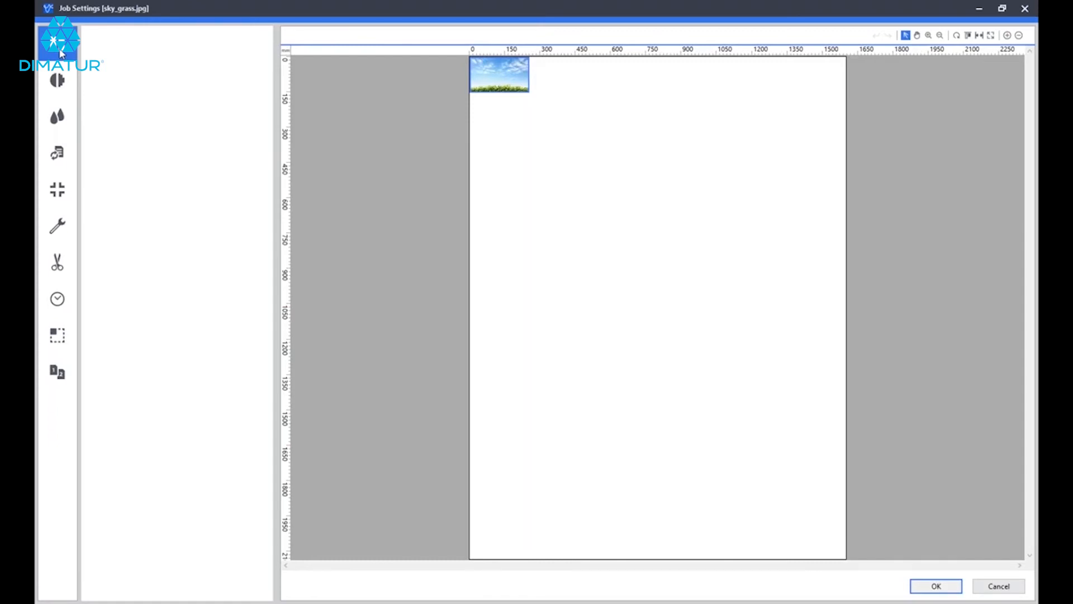
{"action": "left_click", "coordinate": [58, 44]}
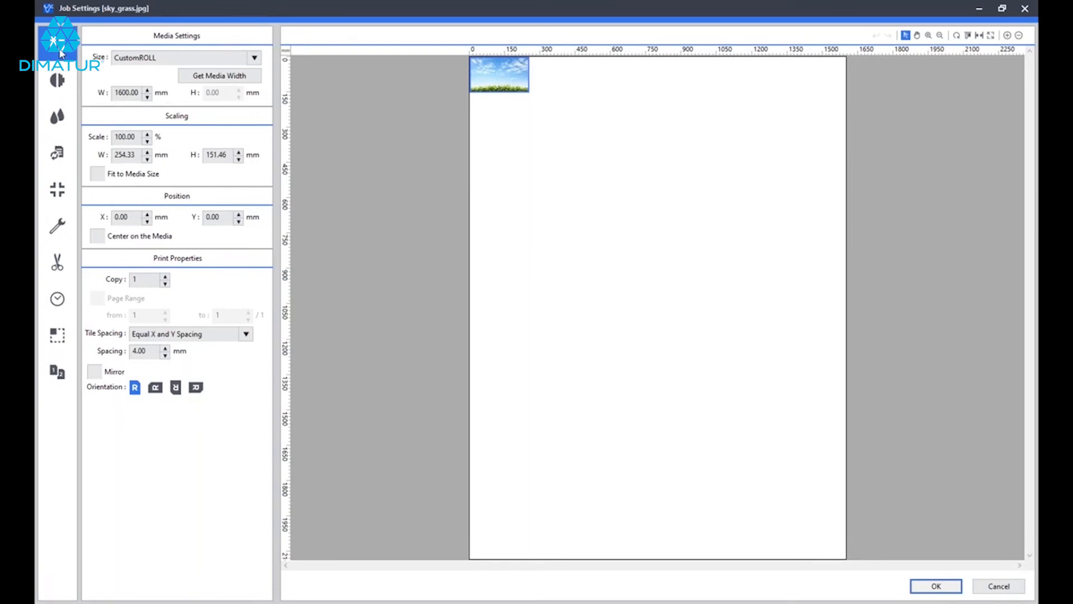
{"action": "double_click", "coordinate": [125, 137]}
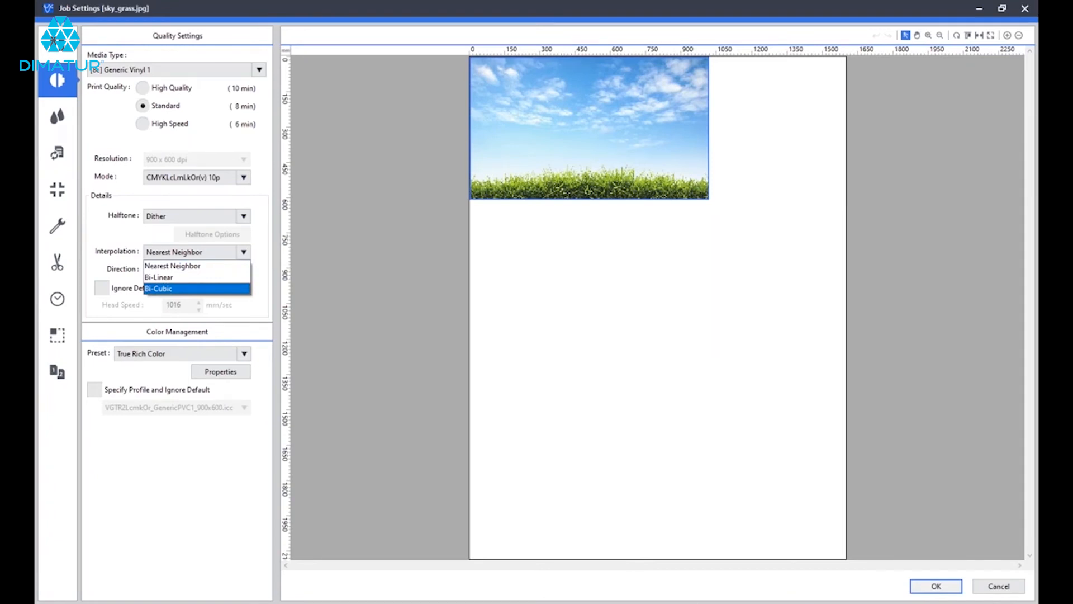
- Close the Interpolation 2.pdf diagram, set the interpolation of sky_grass.jpg to Bi-Cubic, and save the job settings
{"action": "left_click", "coordinate": [172, 265]}
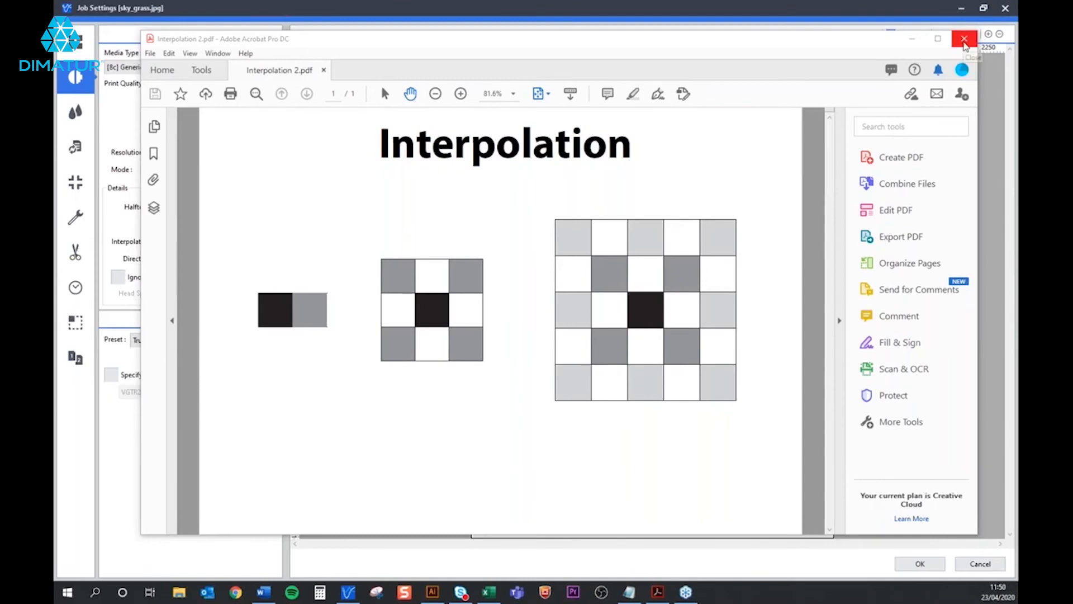
{"action": "left_click", "coordinate": [964, 45]}
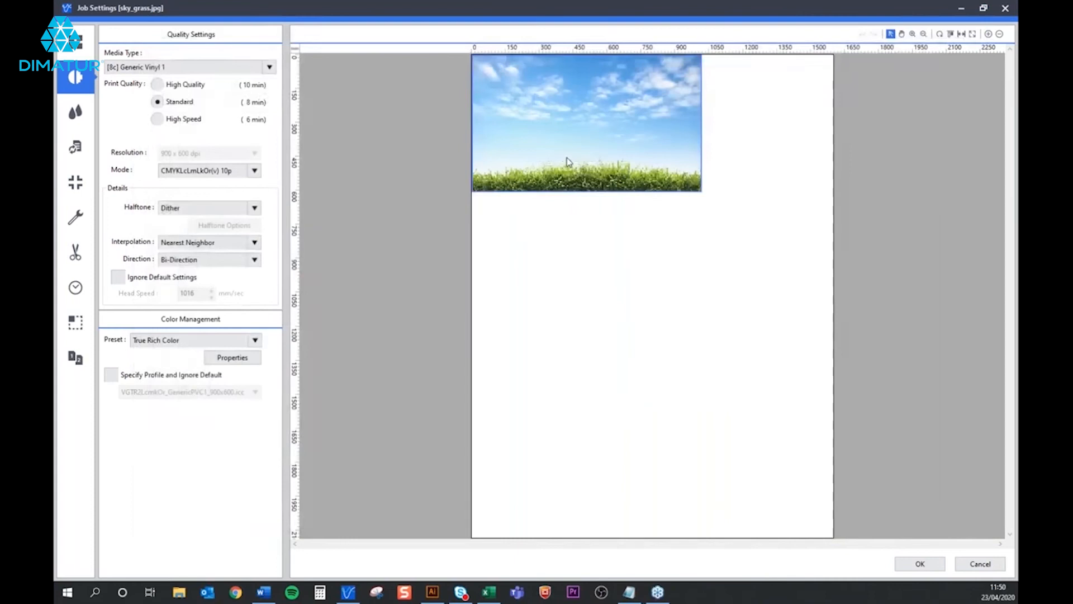
{"action": "left_click", "coordinate": [214, 242]}
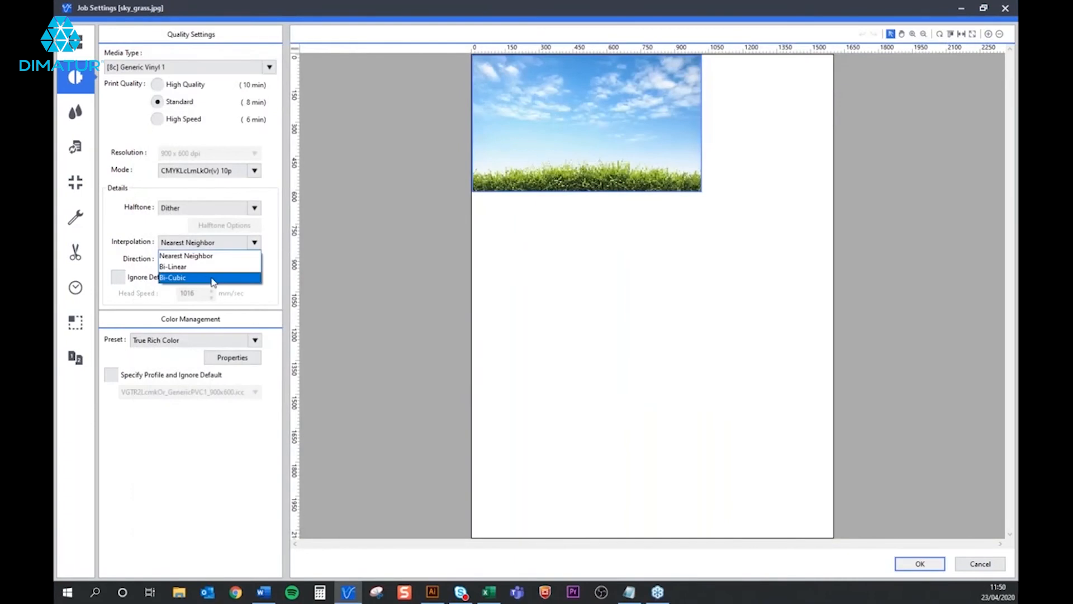
{"action": "left_click", "coordinate": [214, 282]}
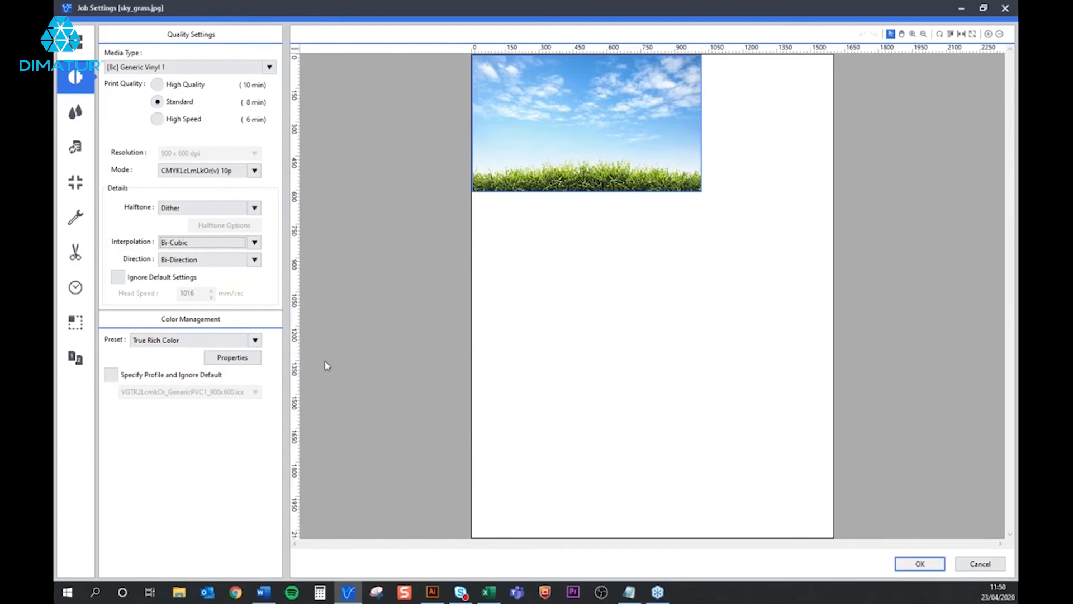
{"action": "left_click", "coordinate": [920, 564]}
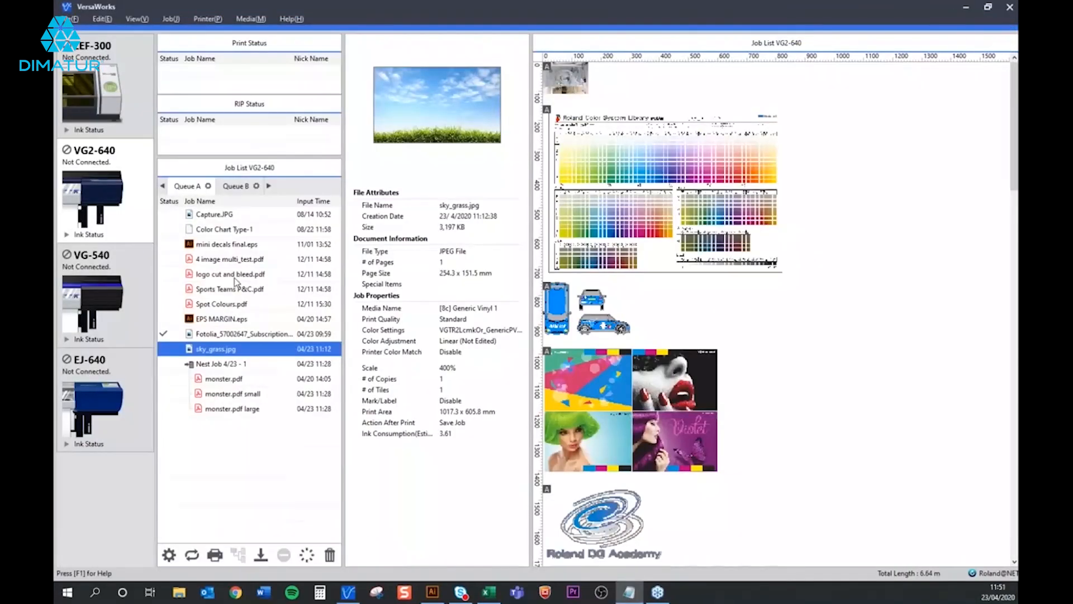
- Open the job settings of logo cut and bleed.pdf in a maximized window and add Trim Marks, examining them in the preview
{"action": "left_click", "coordinate": [236, 275]}
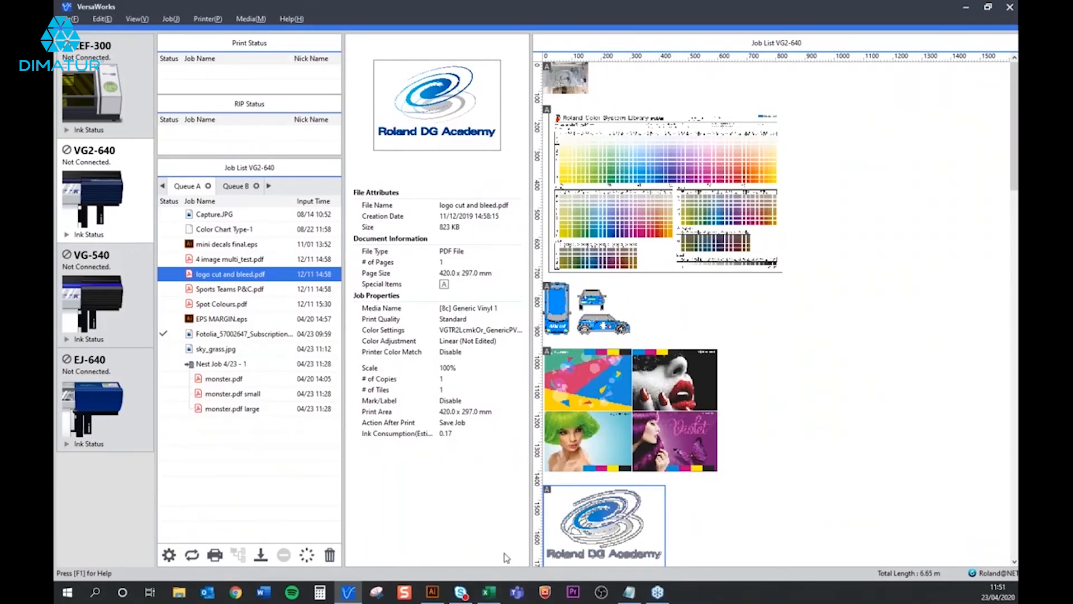
{"action": "left_click_drag", "start_coordinate": [506, 557], "coordinate": [573, 202]}
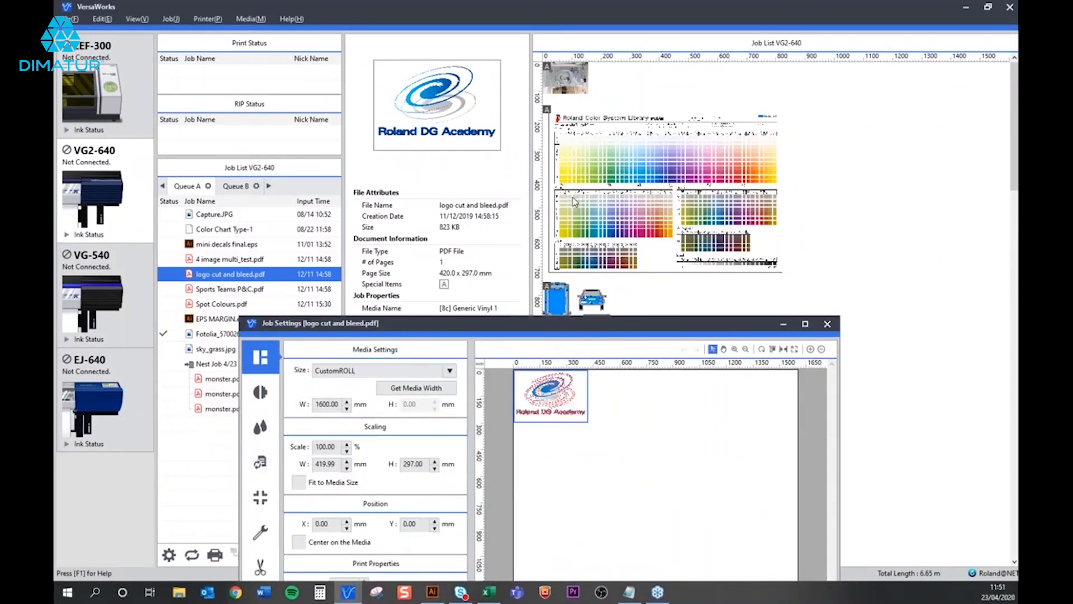
{"action": "left_click_drag", "start_coordinate": [573, 201], "coordinate": [565, 3]}
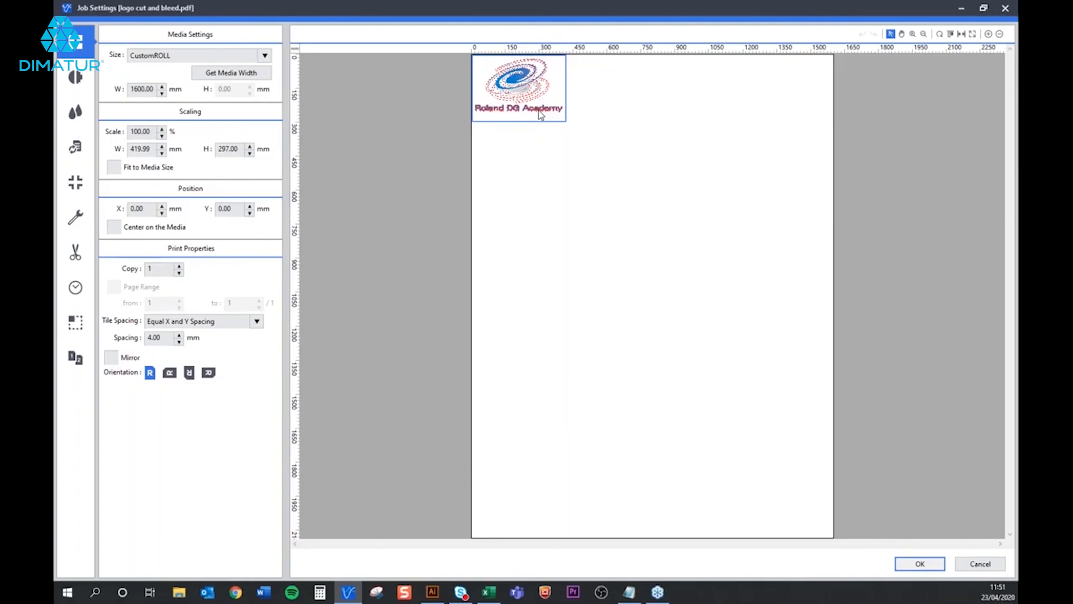
{"action": "left_click", "coordinate": [75, 182]}
{"action": "left_click", "coordinate": [195, 55]}
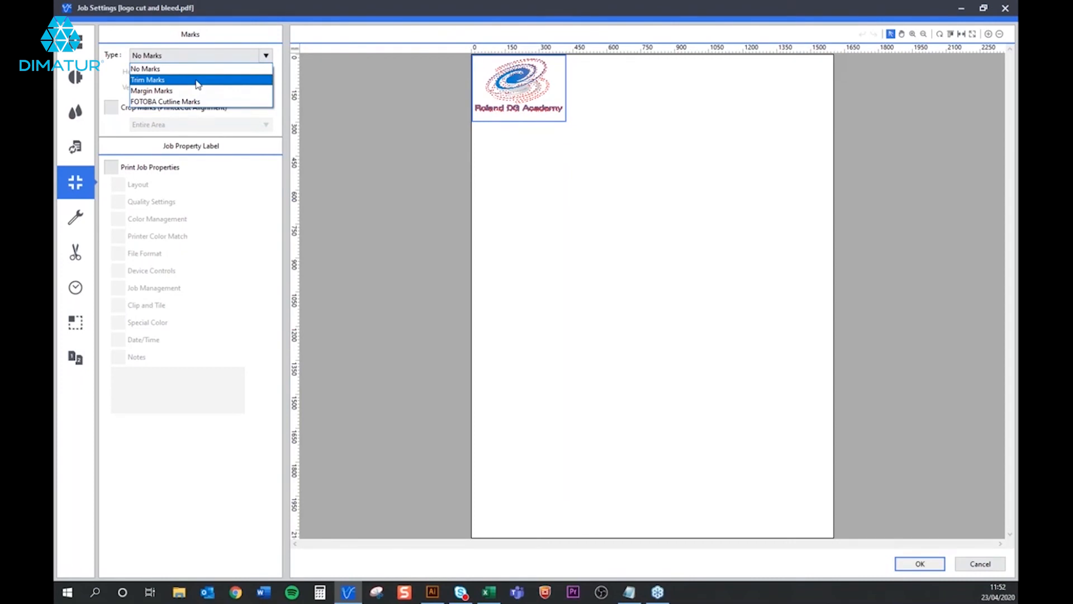
{"action": "left_click", "coordinate": [197, 80]}
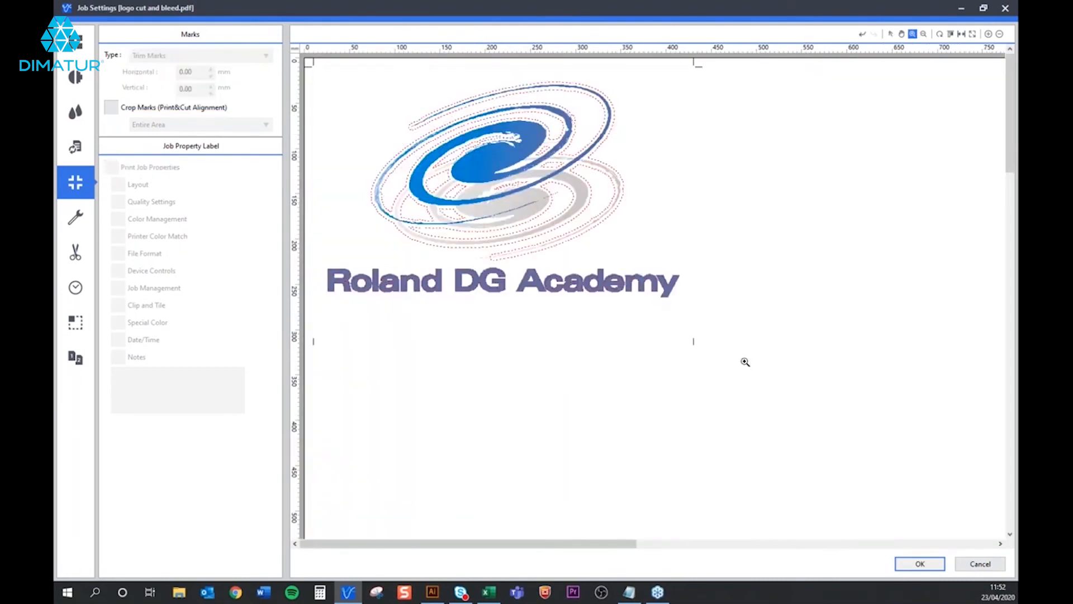
{"action": "scroll", "coordinate": [696, 329], "scroll_direction": "up", "scroll_amount": 3}
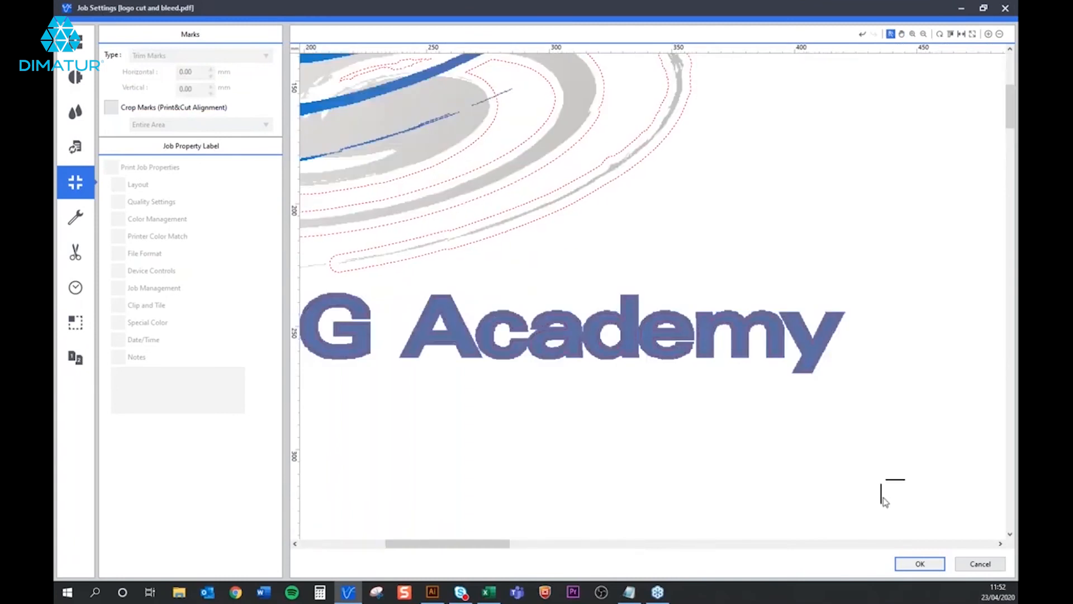